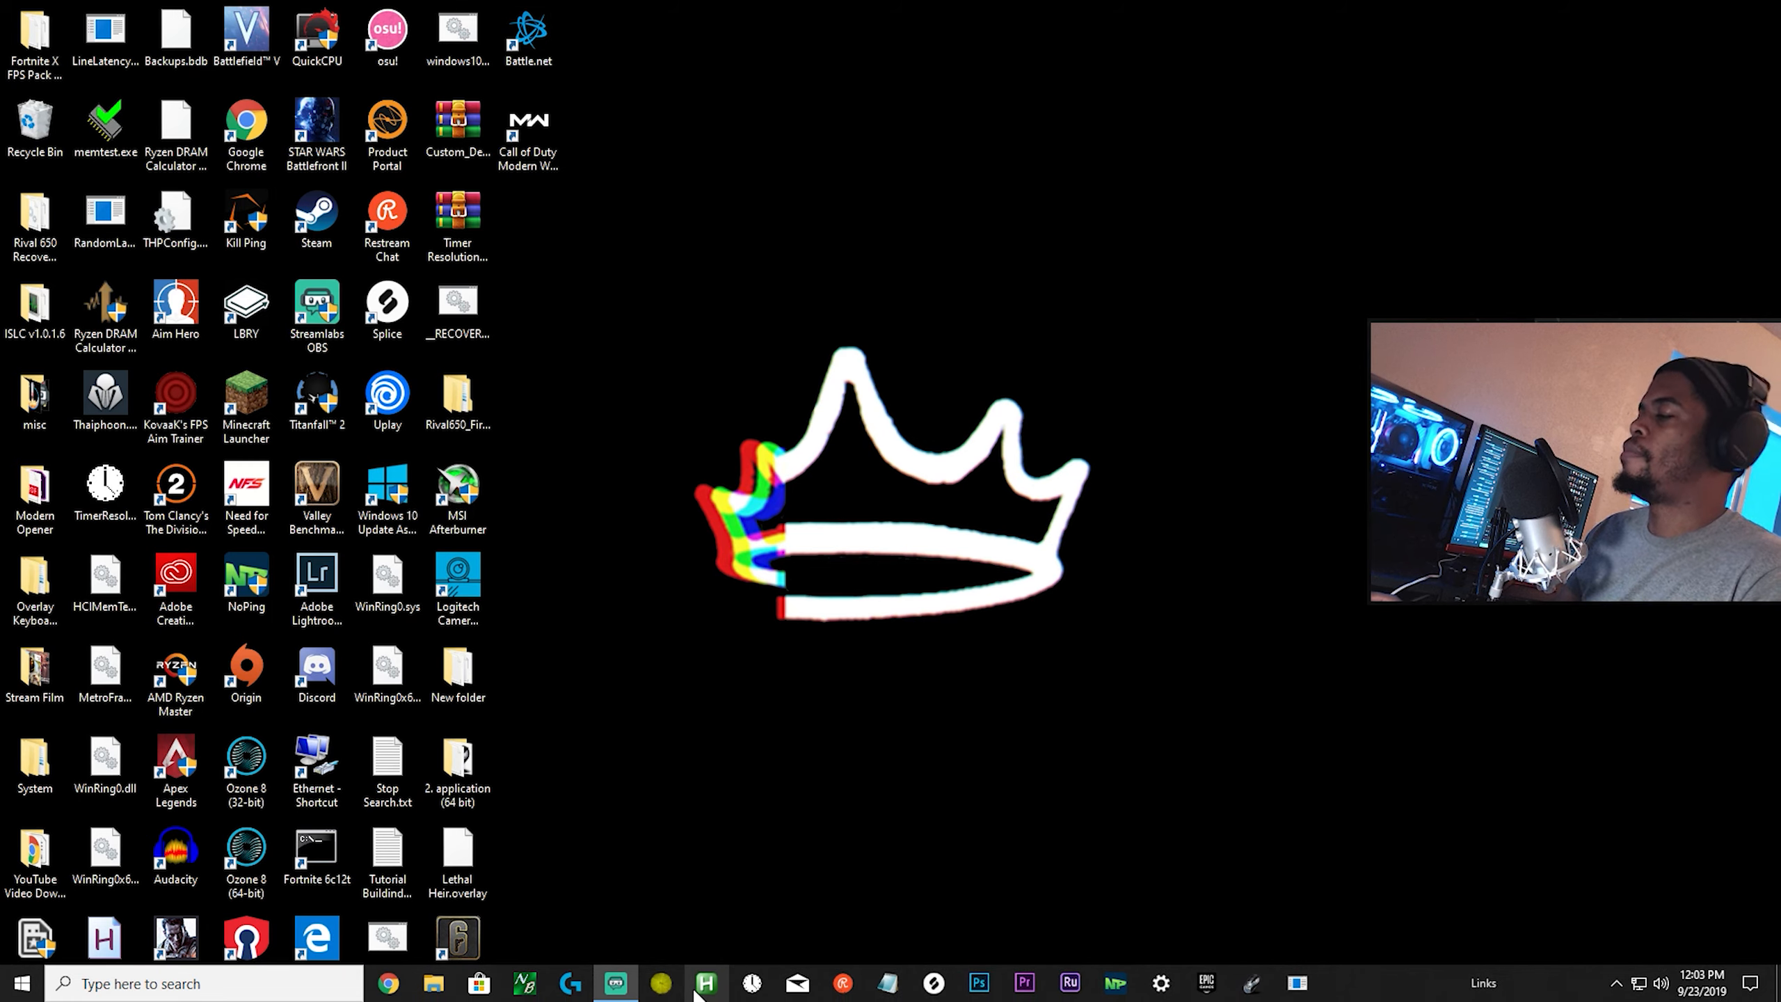
Open AMD Radeon Settings and bring up the ReLive recording settings.
click(236, 986)
text(amd)
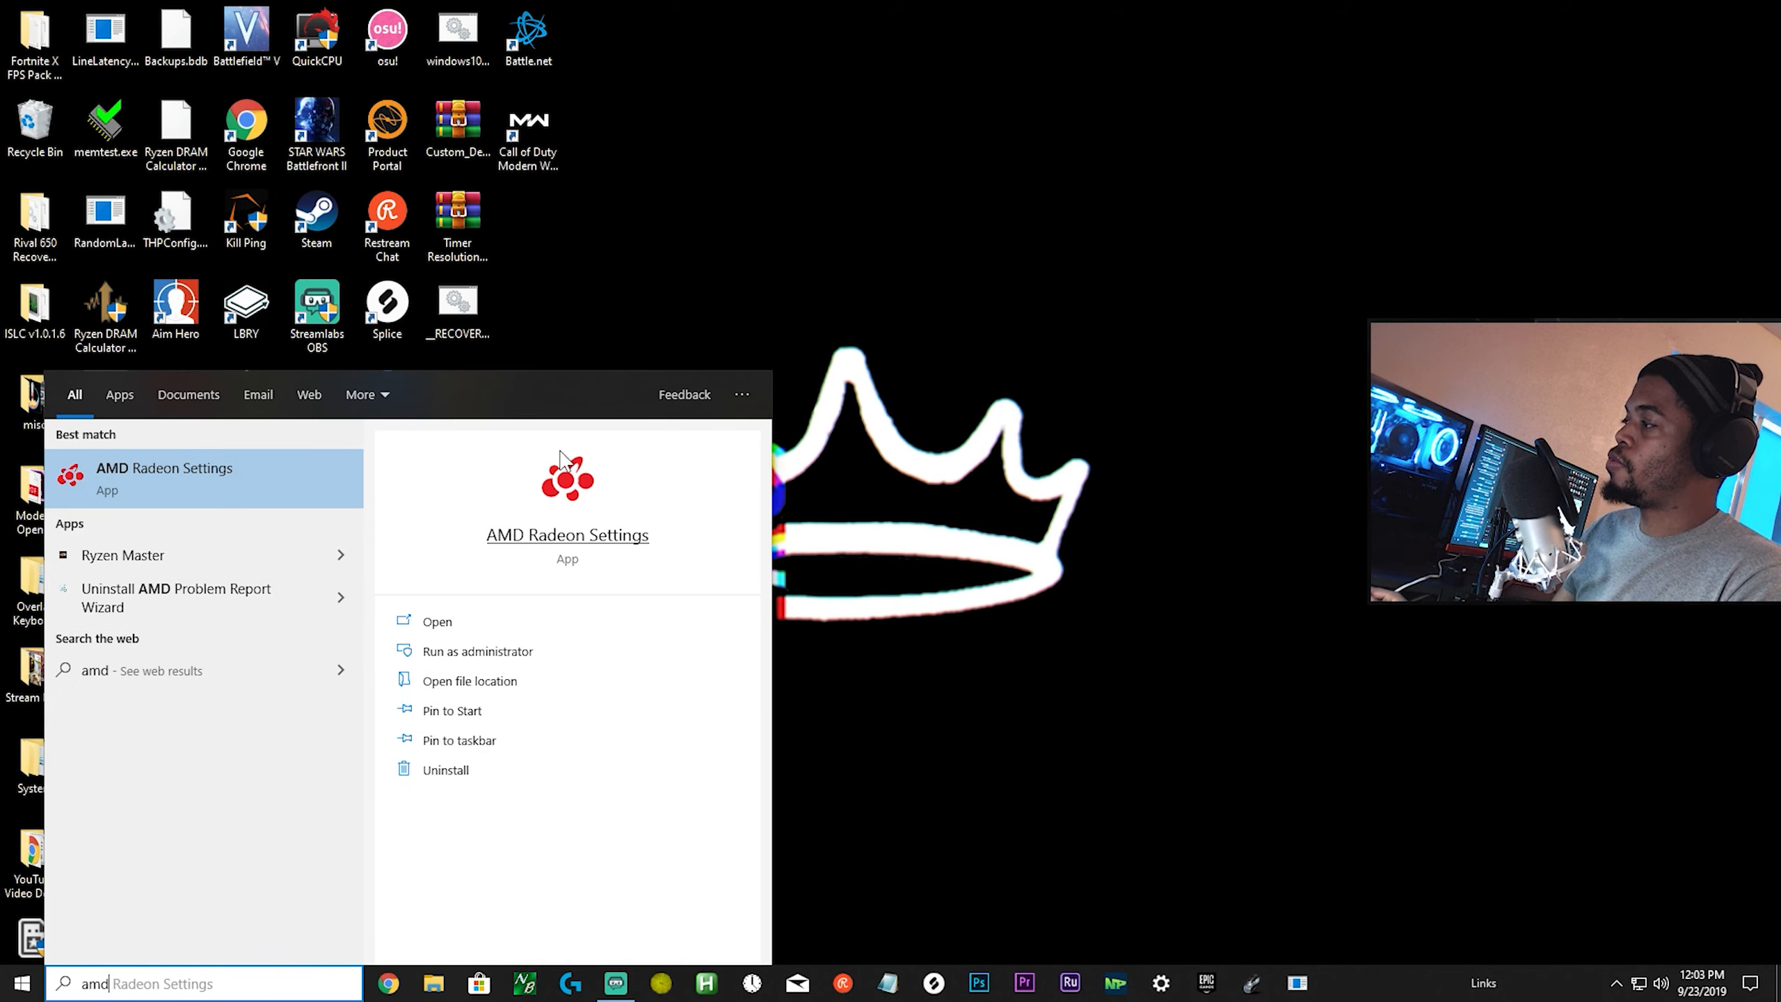
key(Return)
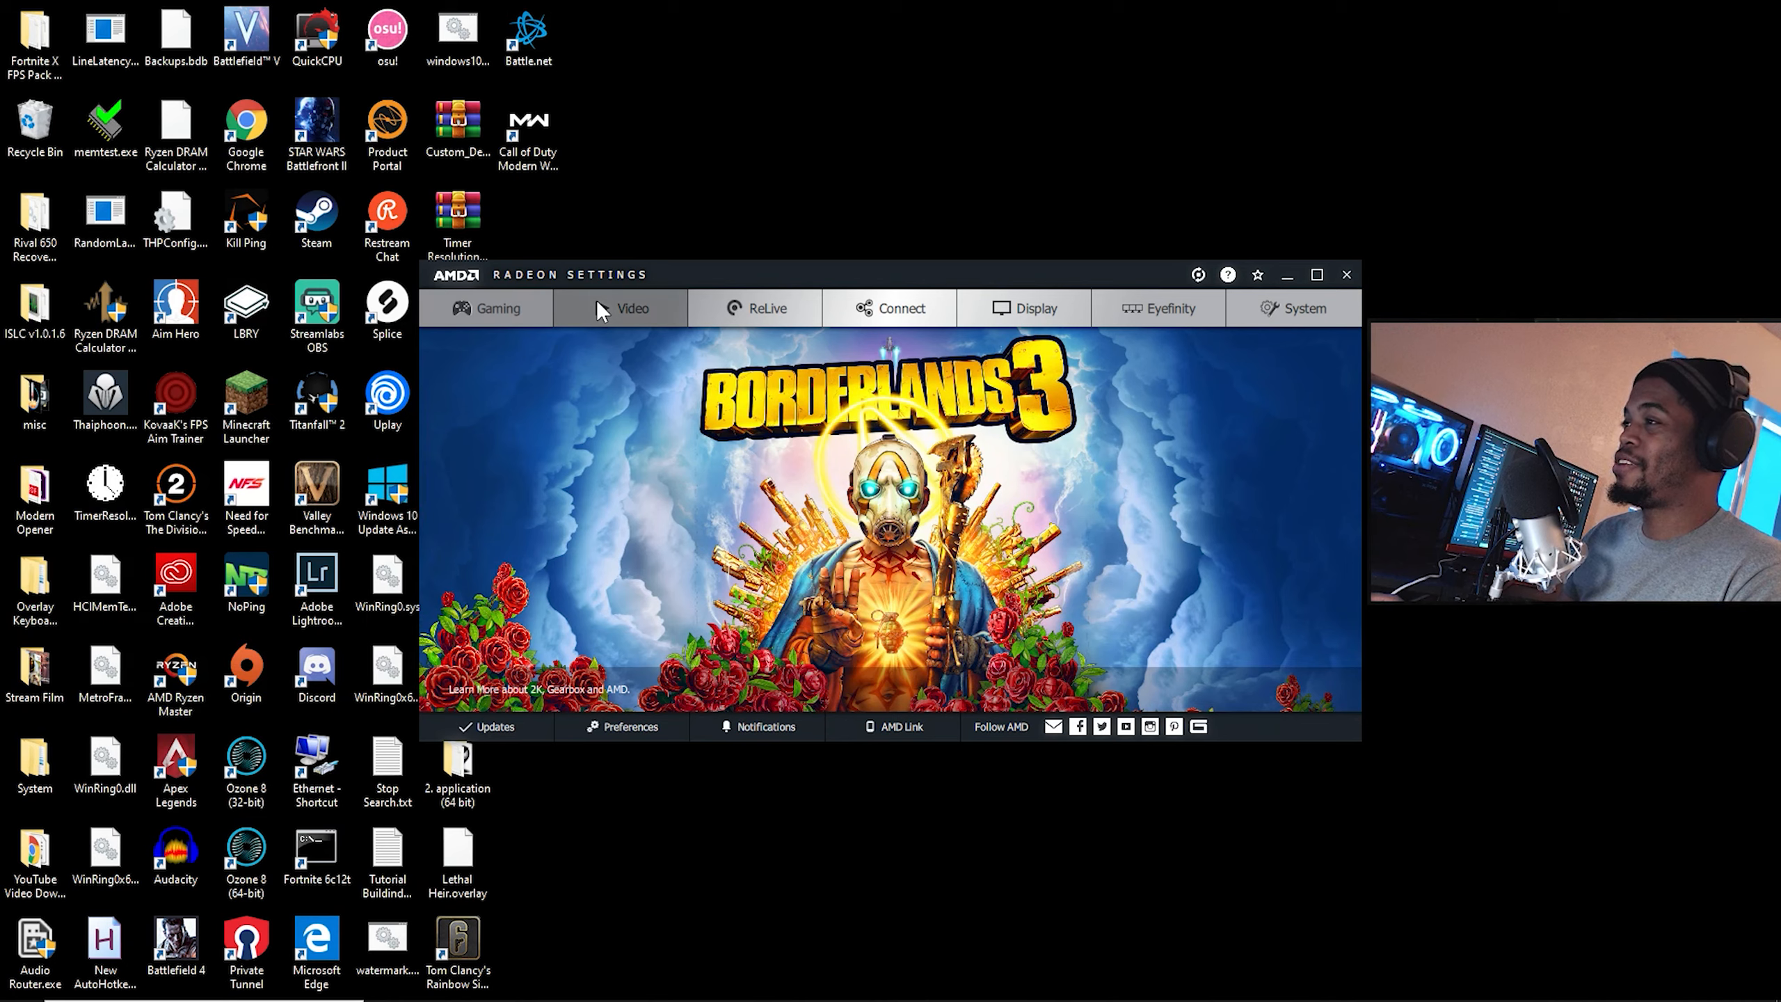
click(785, 320)
click(1089, 315)
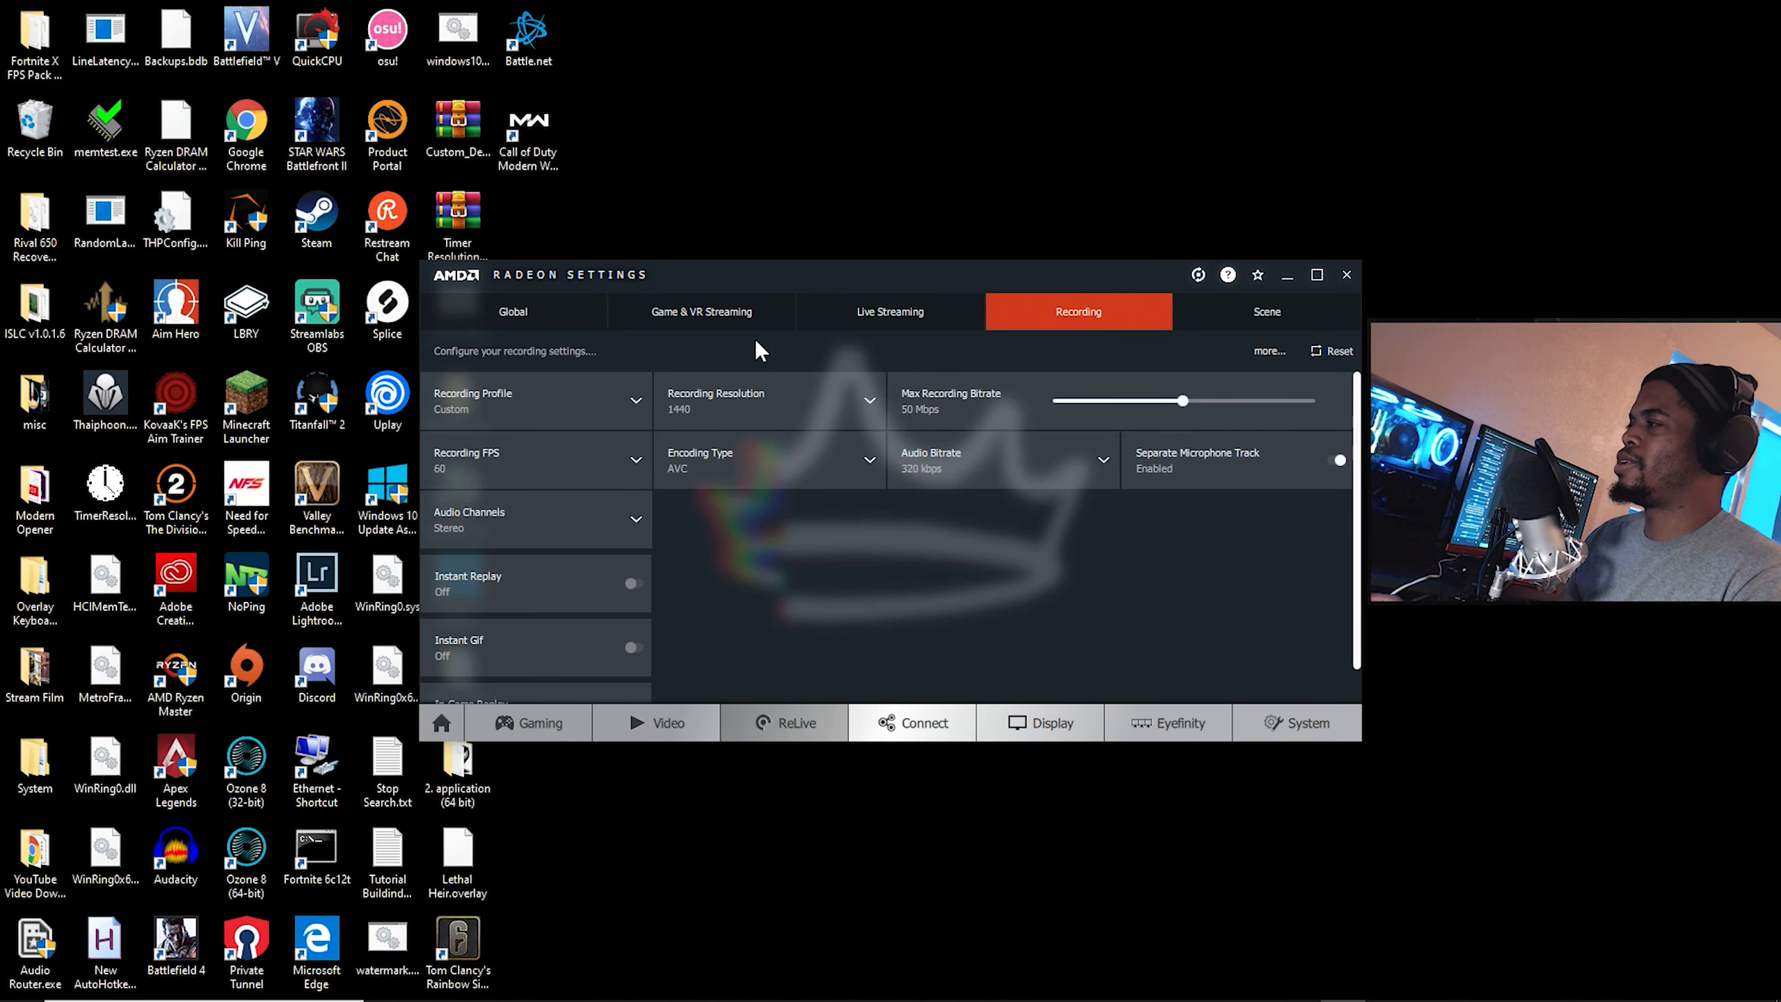
Review the available options for recording resolution, recording FPS and audio bitrate without changing them.
click(871, 401)
scroll(729, 519, down, 2)
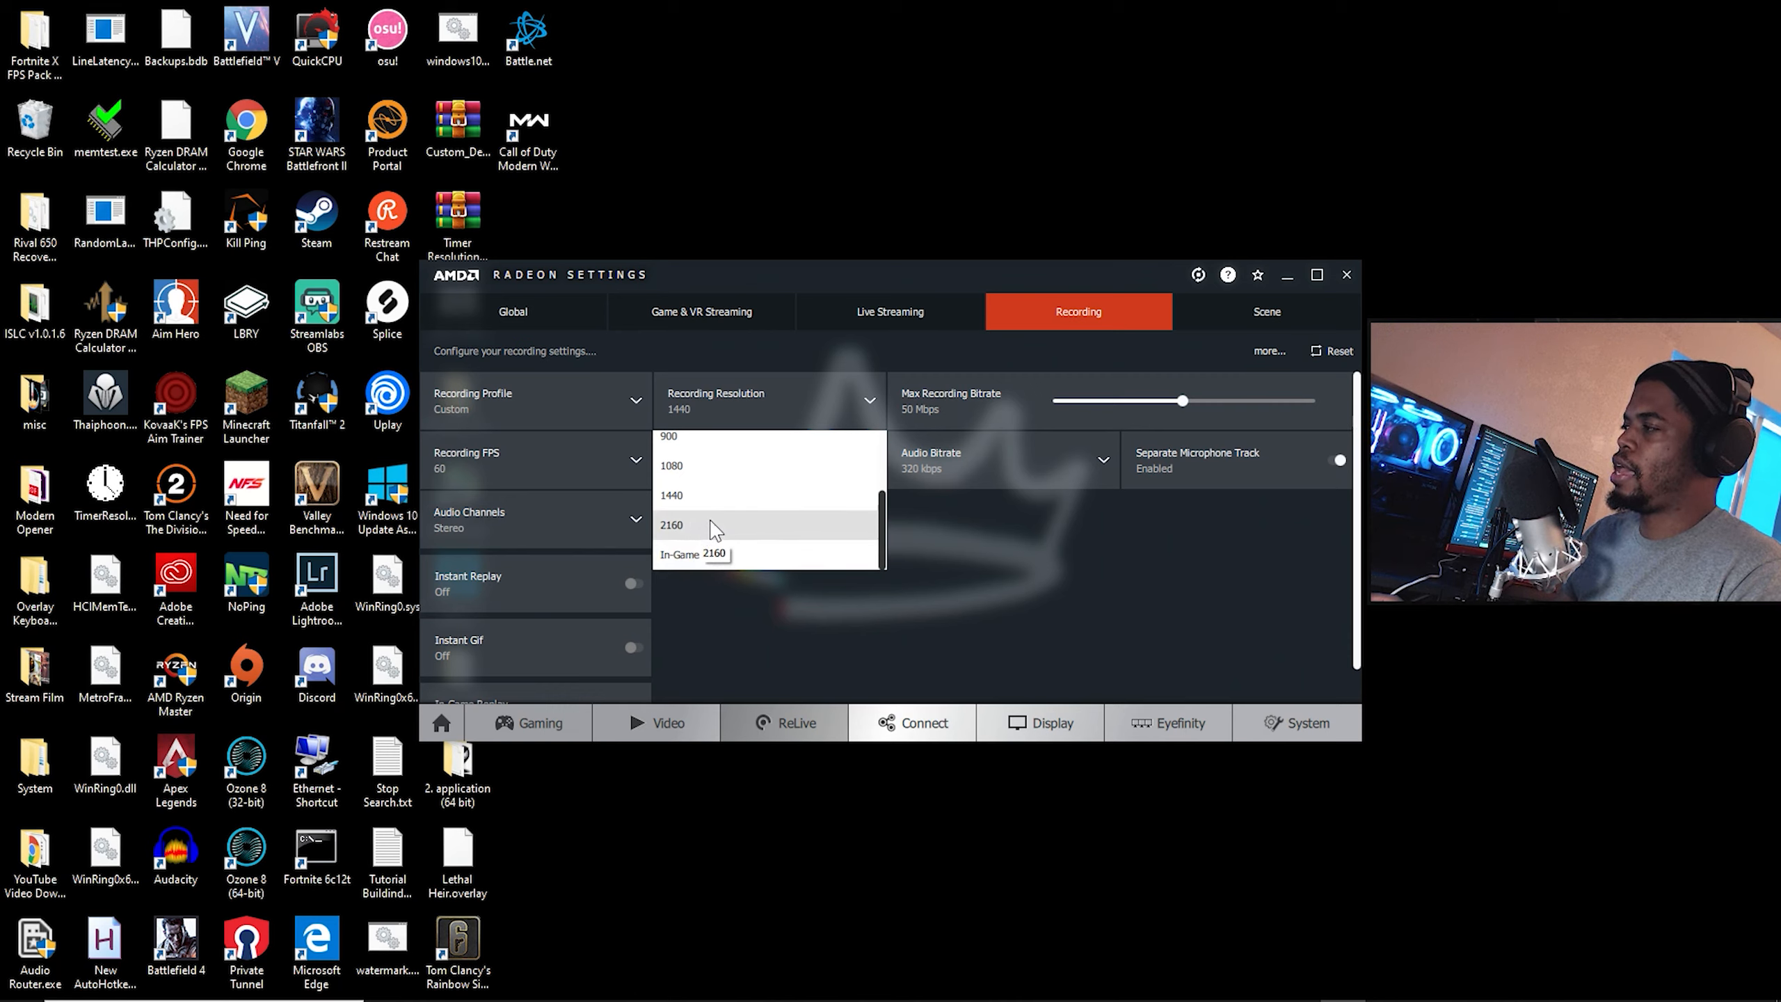
click(1010, 514)
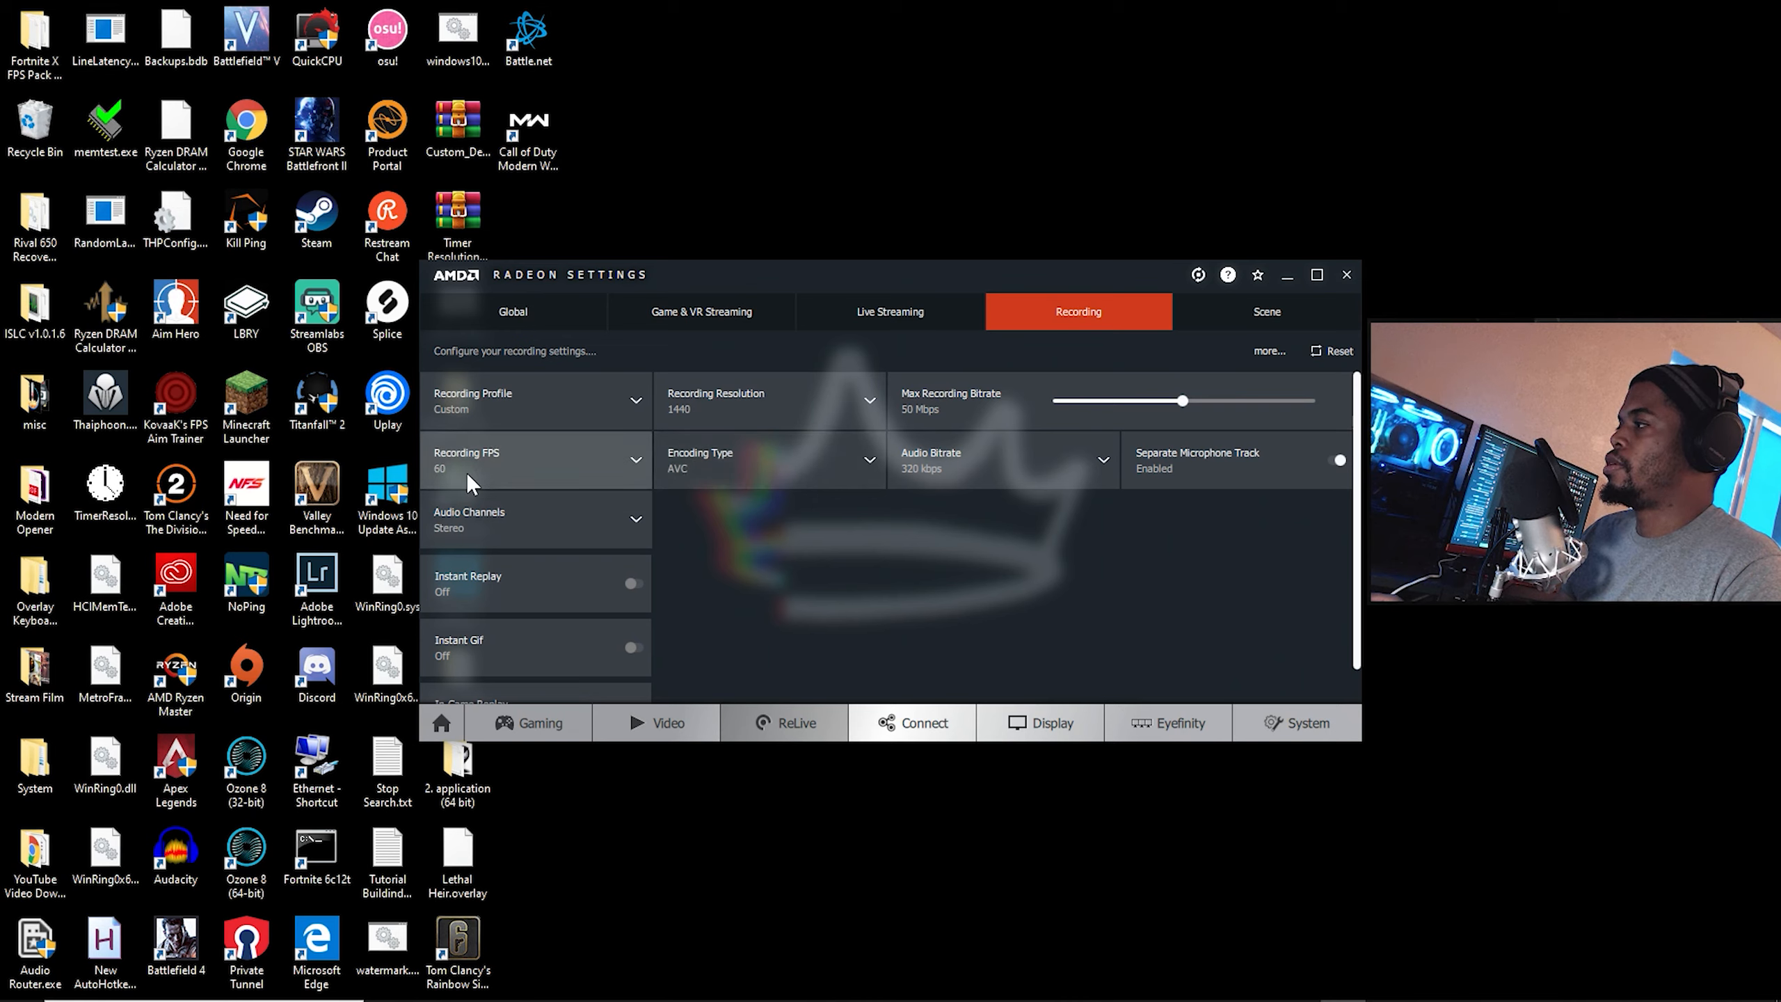
click(624, 465)
click(738, 542)
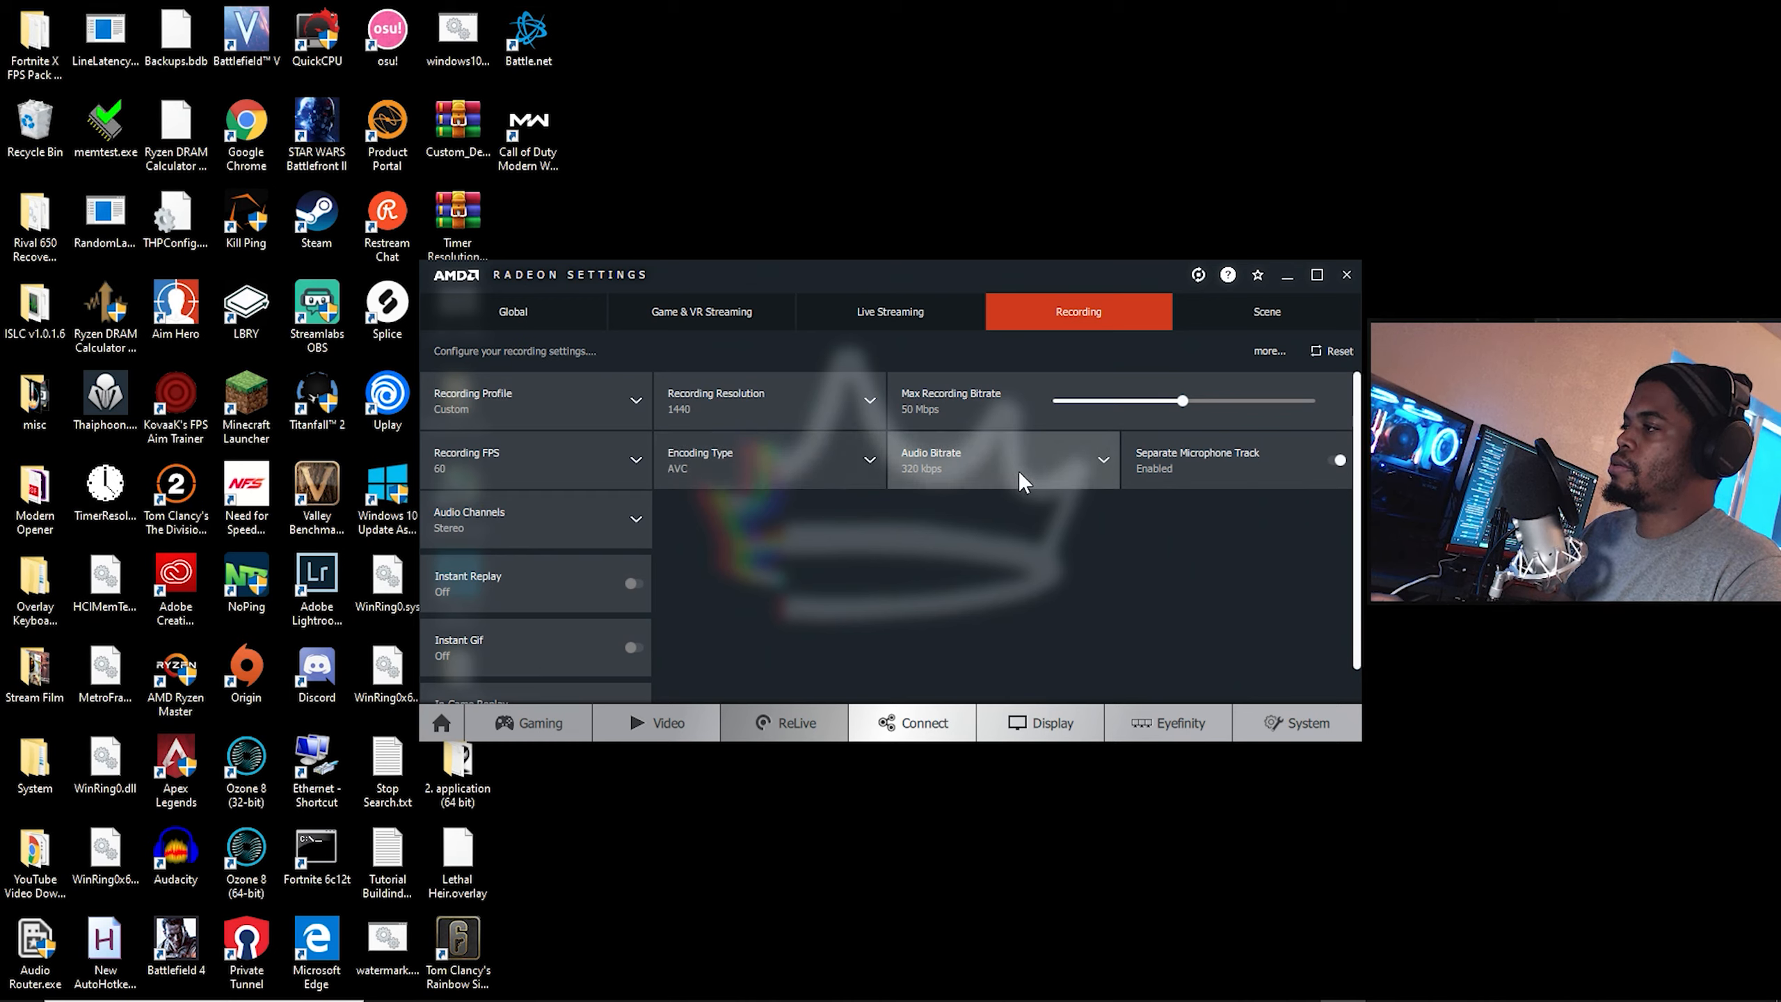
click(1102, 460)
drag(1118, 553, 1112, 627)
click(1172, 529)
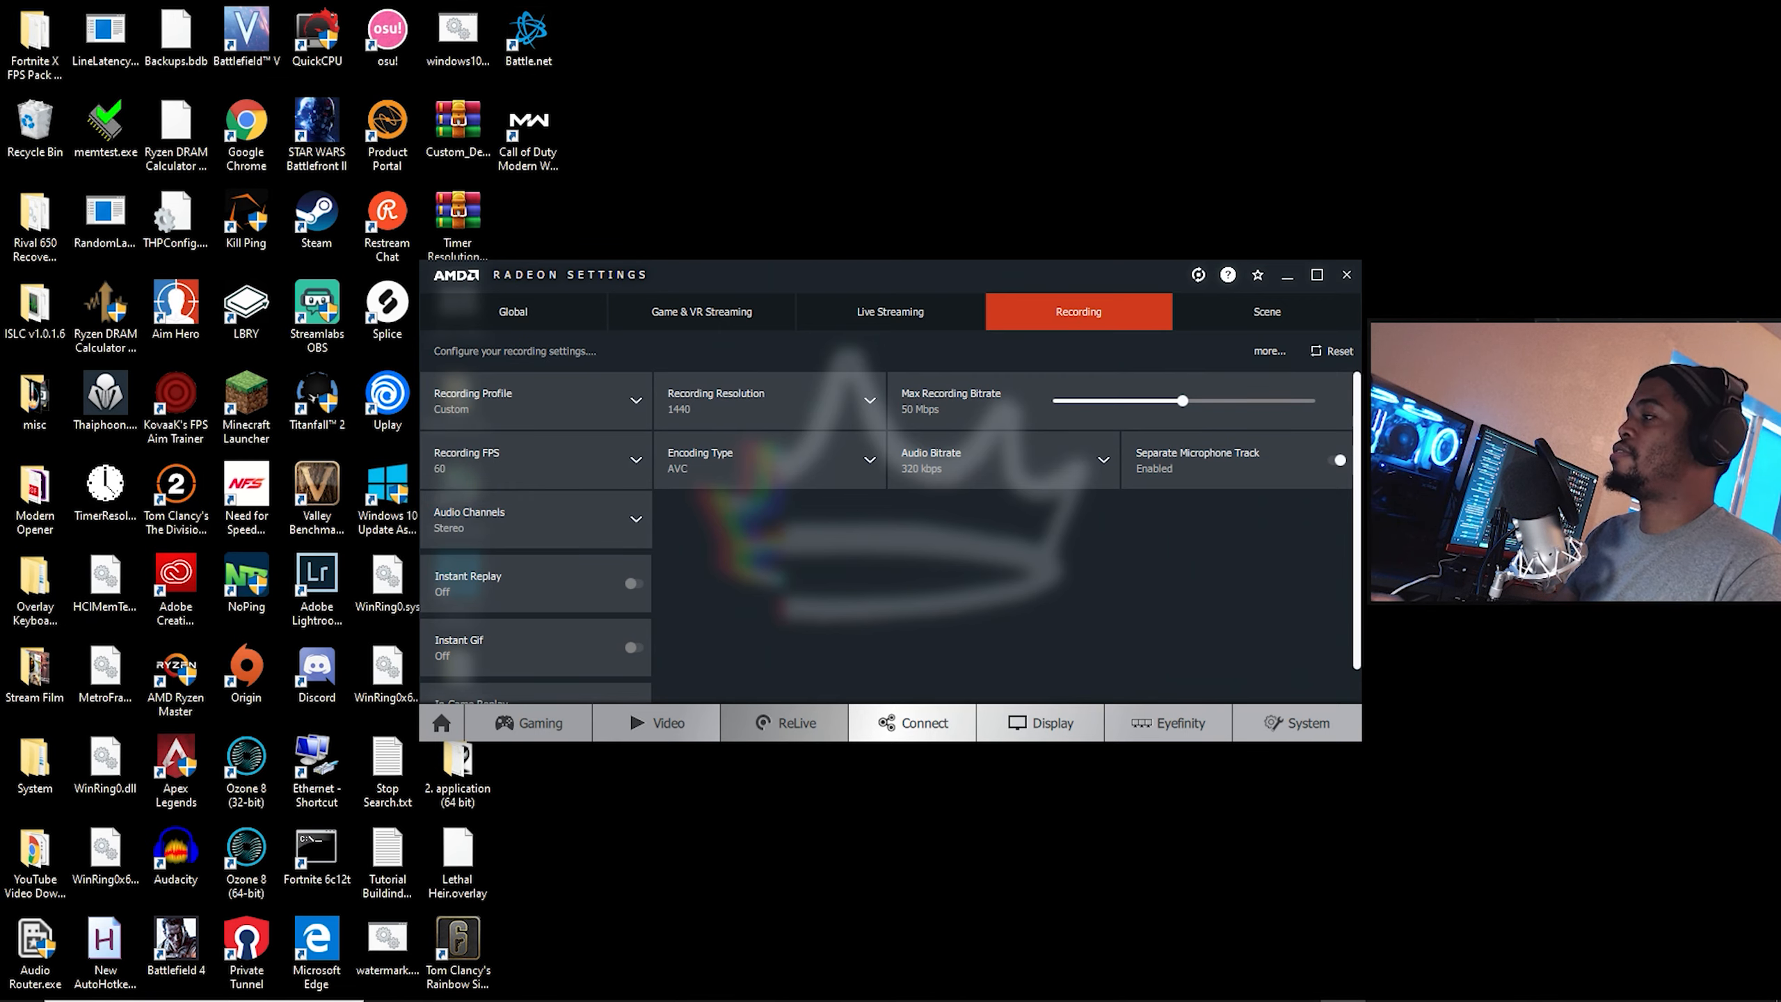
Browse Local Disk (C:), Quick access and the SSD2 (D:) drive in File Explorer.
key(super+e)
click(561, 674)
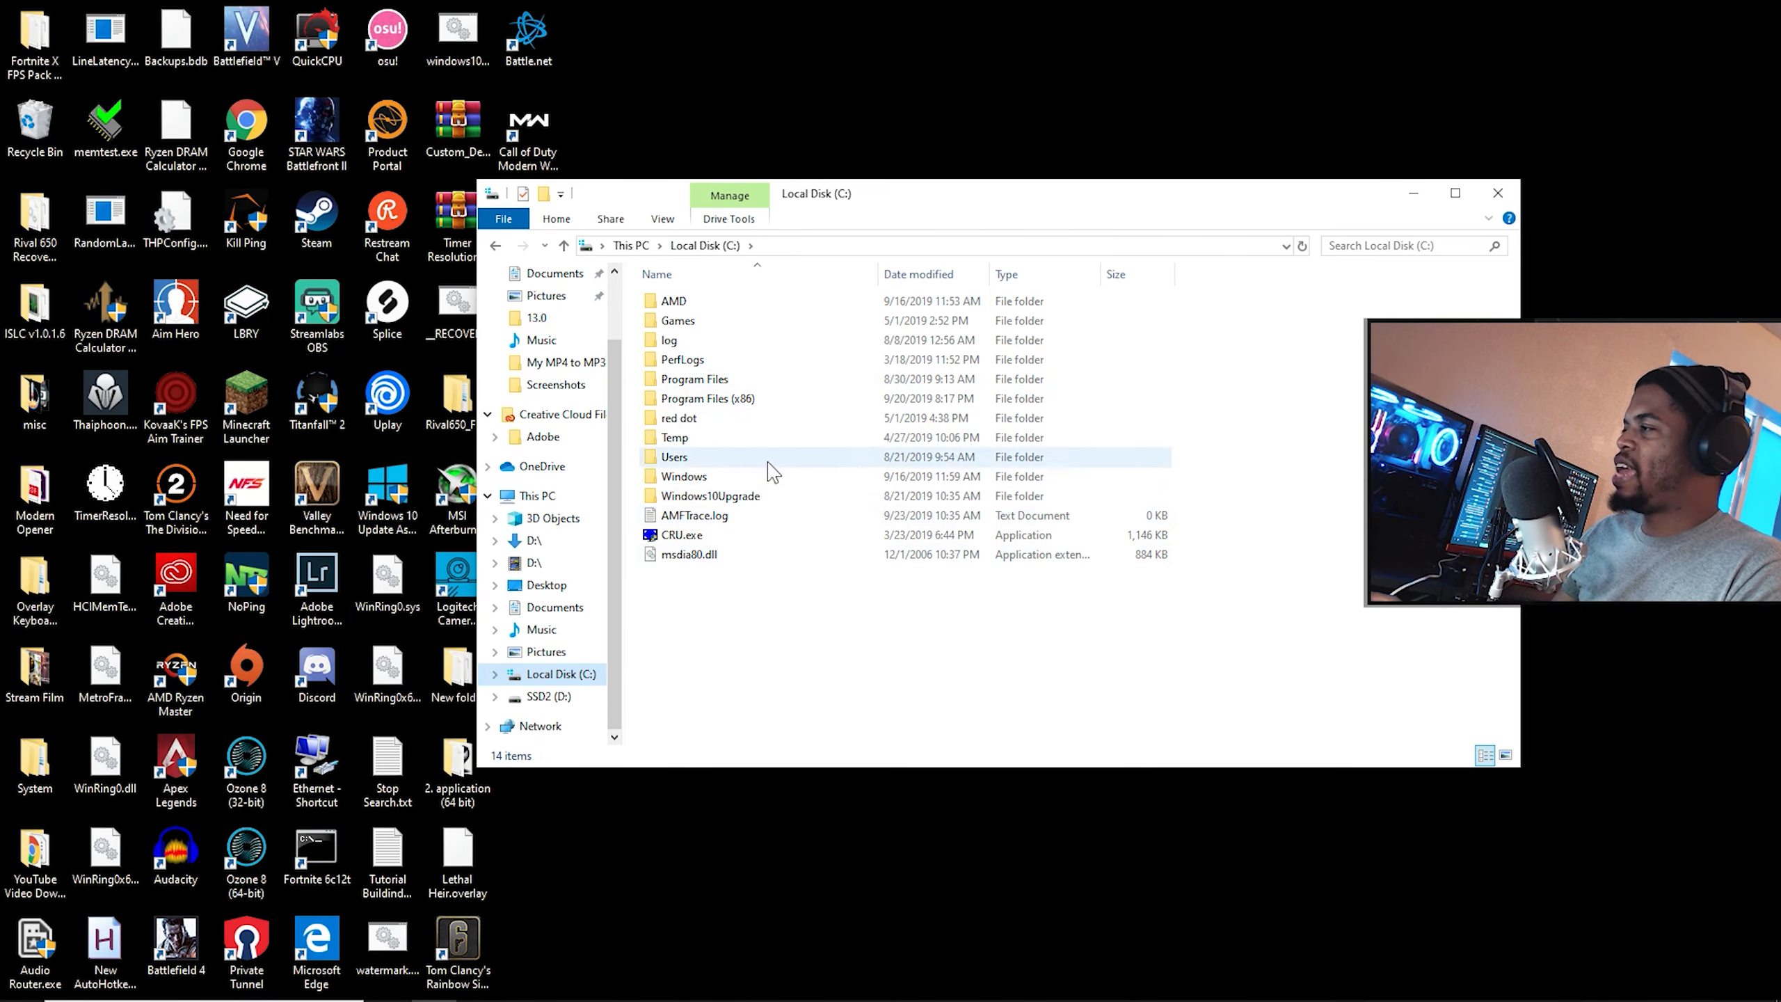
click(548, 697)
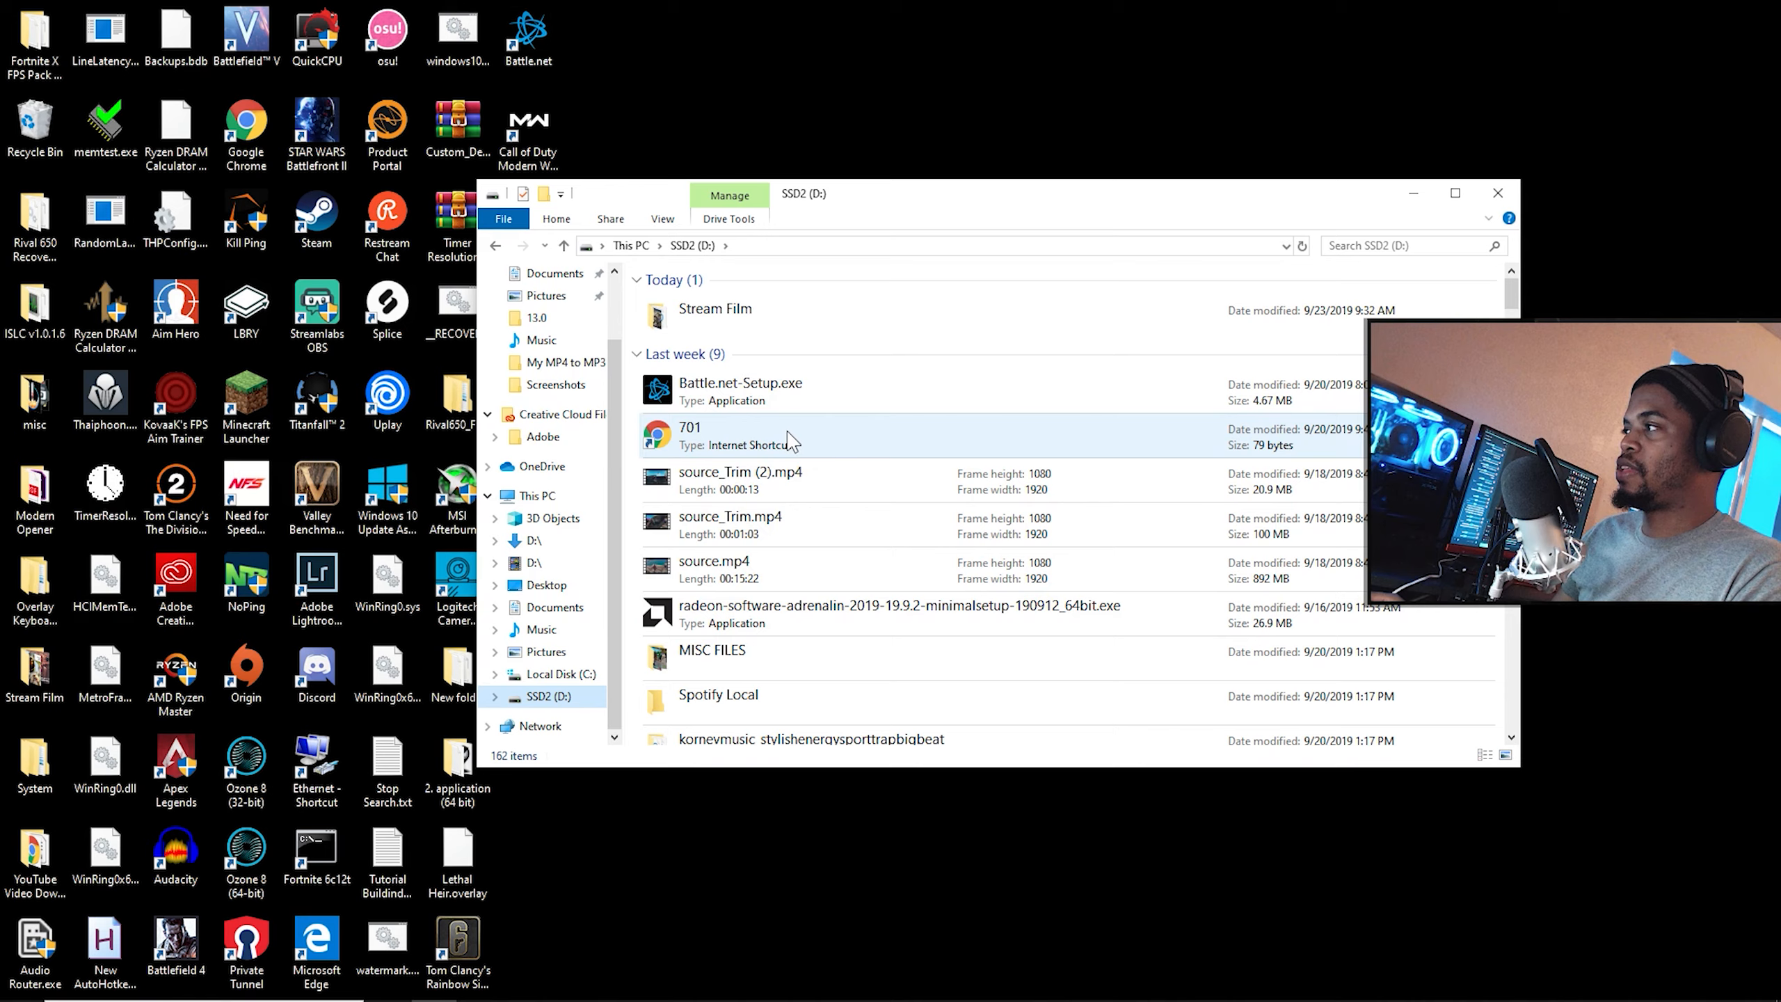
scroll(731, 464, down, 10)
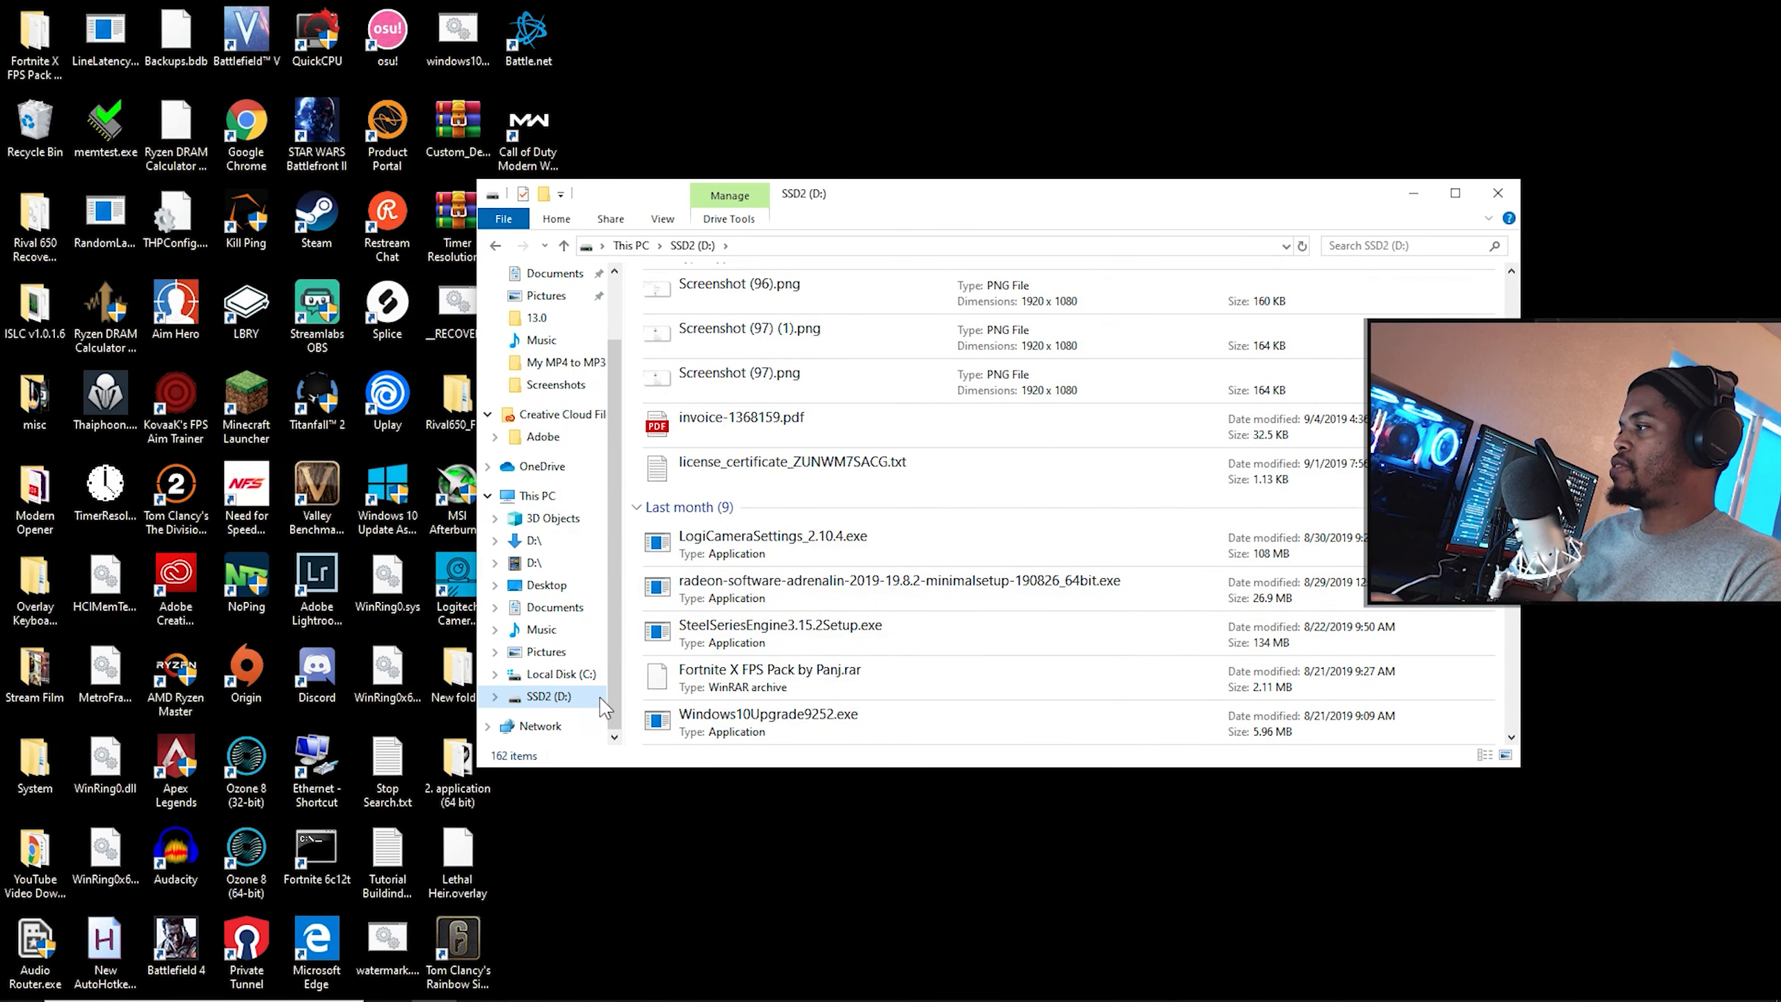
scroll(561, 705, up, 3)
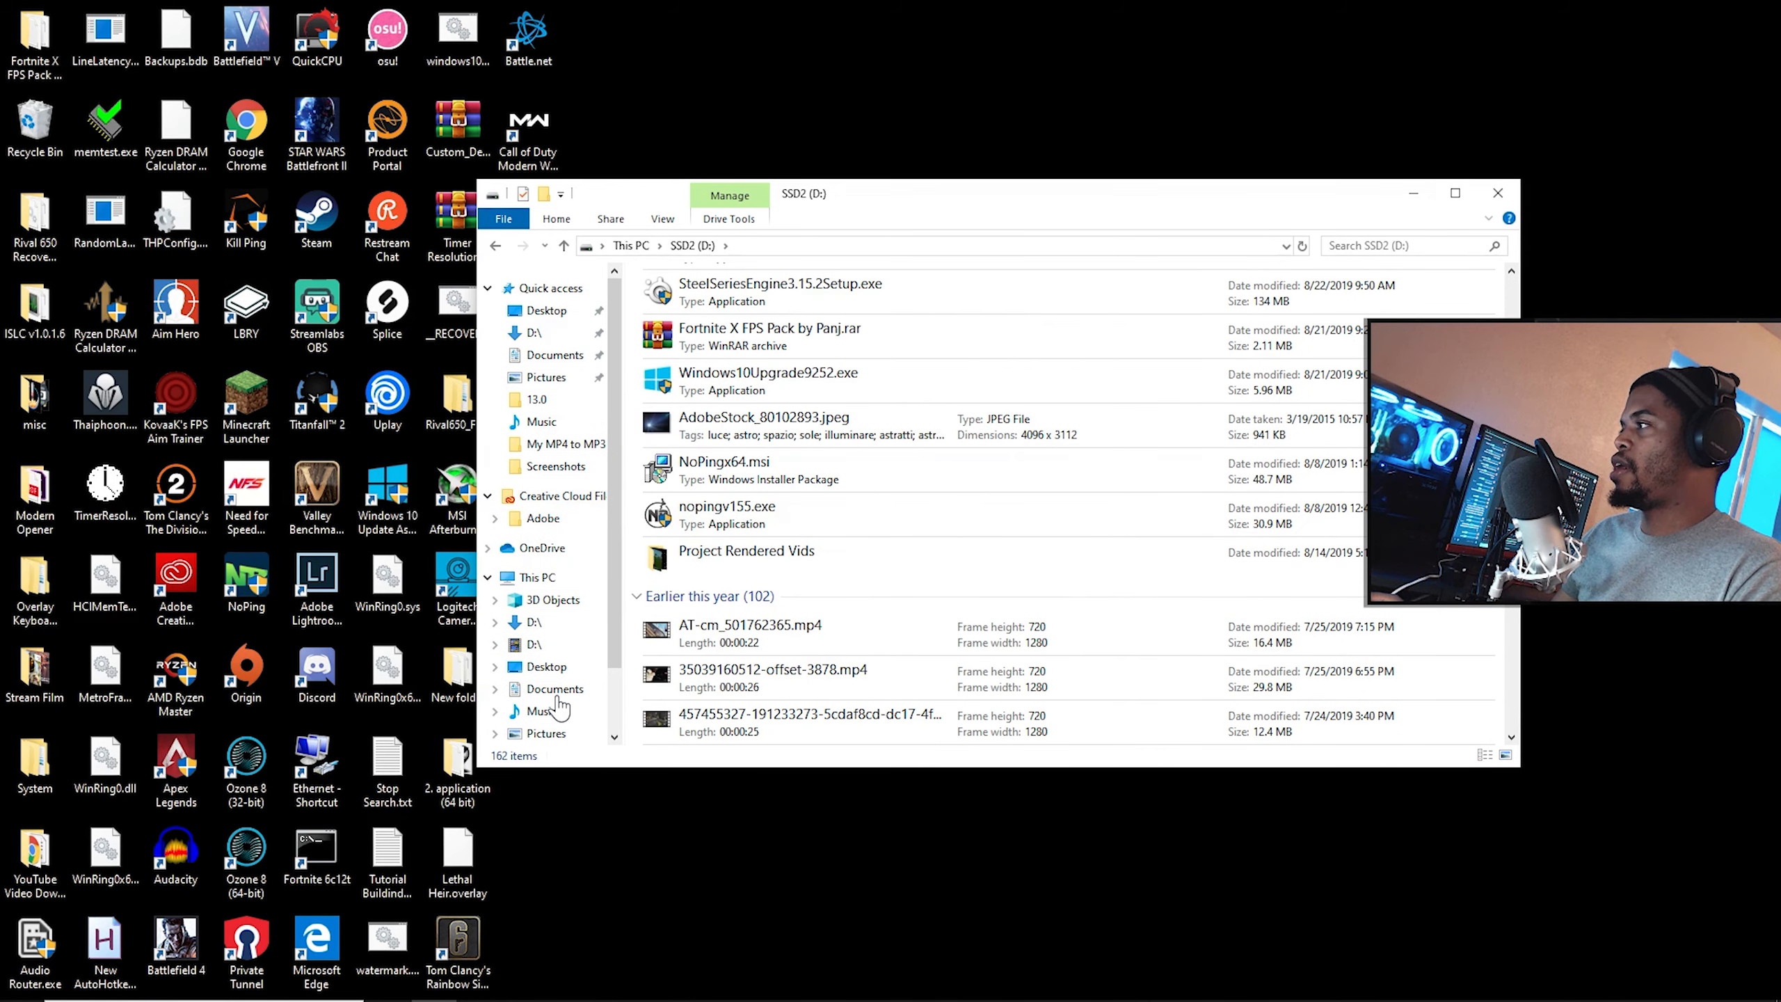
click(553, 291)
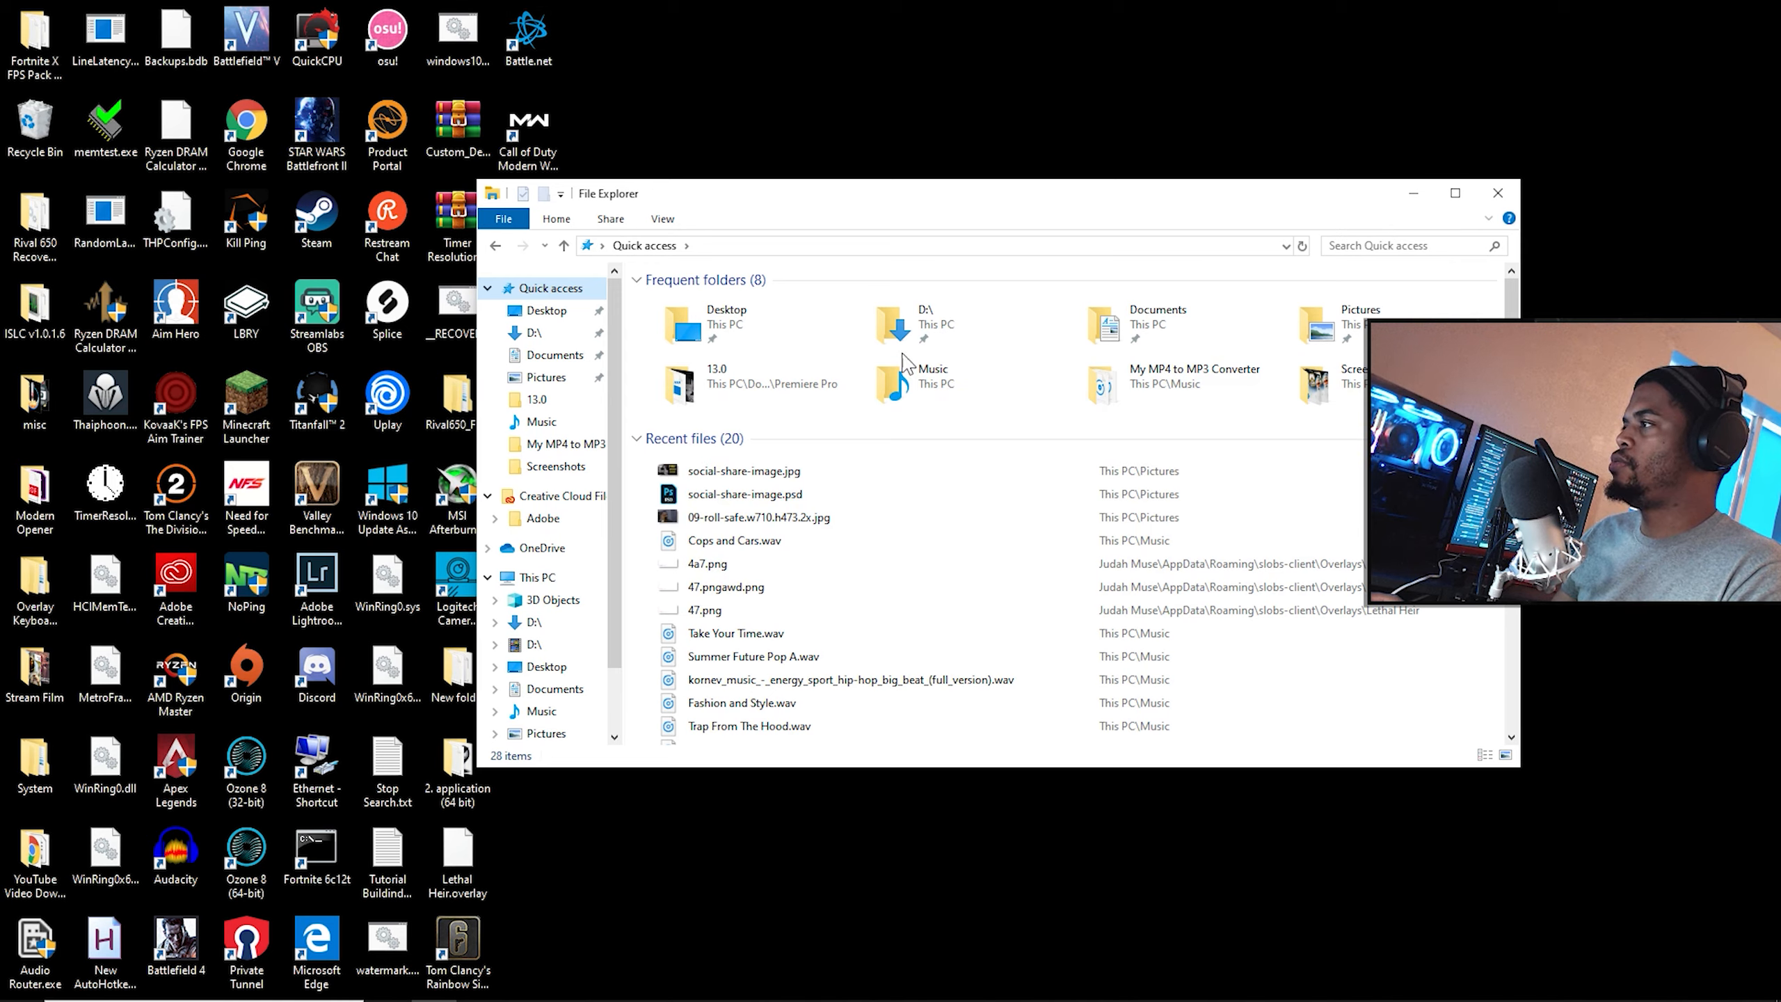
scroll(568, 676, down, 1)
click(549, 695)
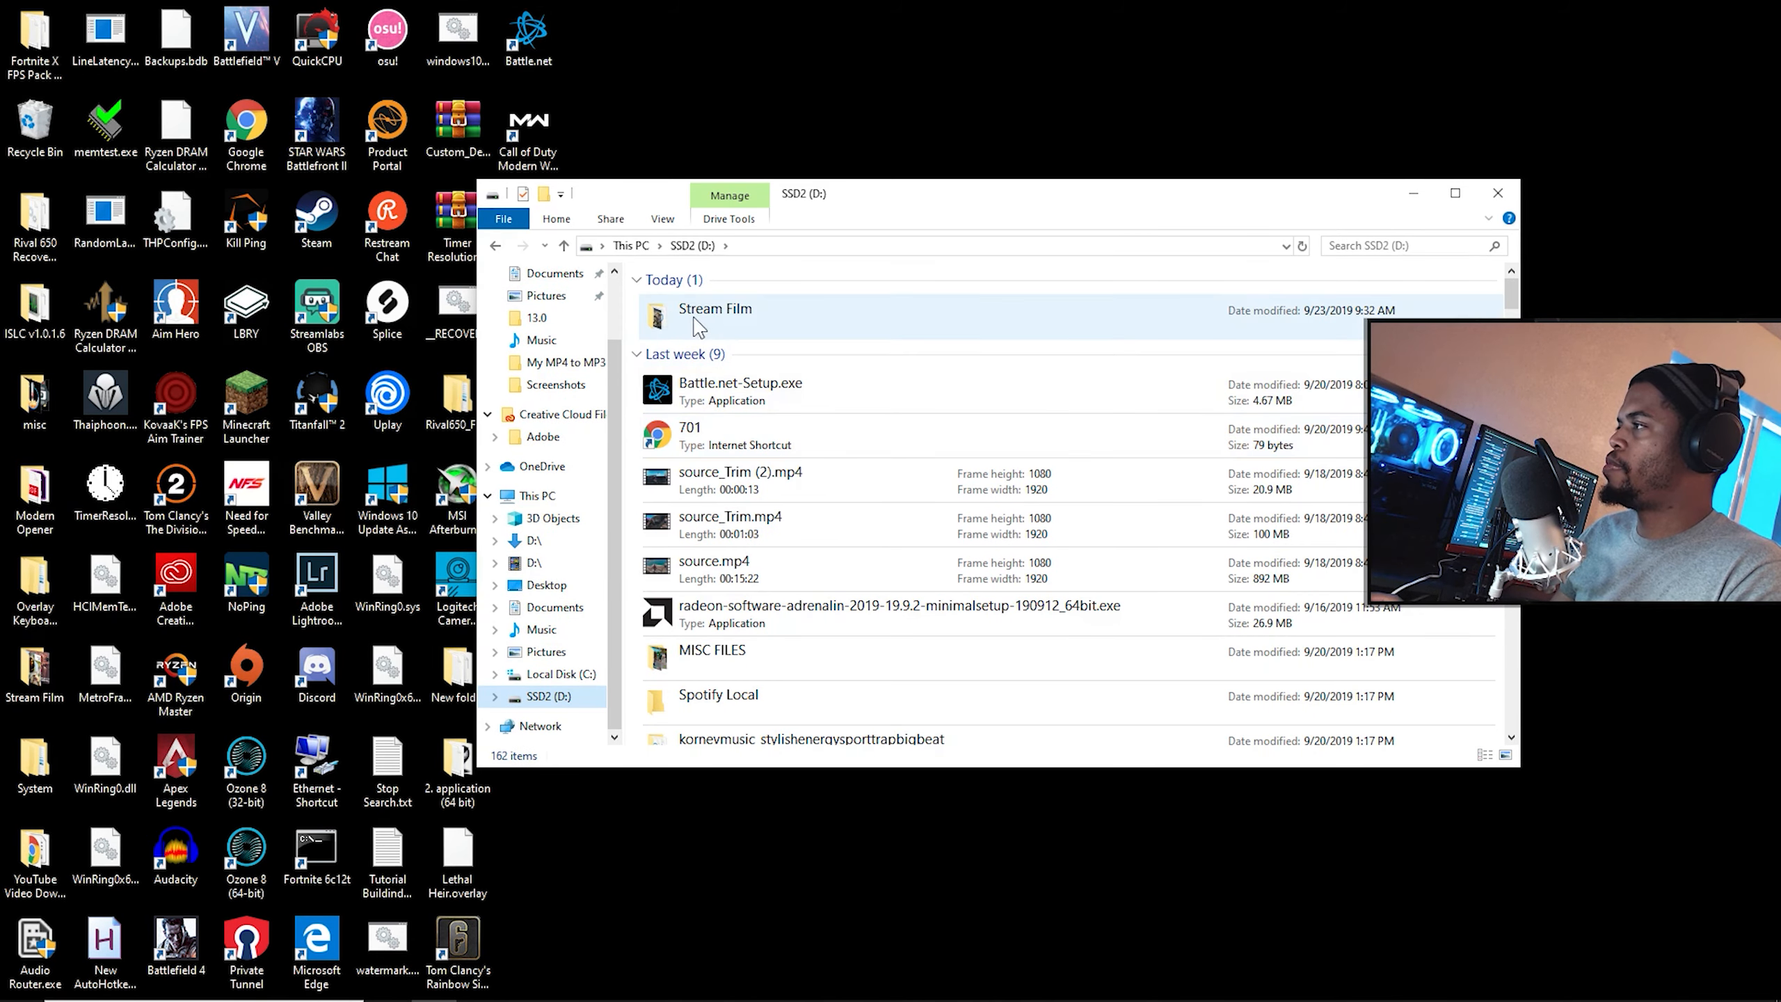
Look at the recordings in the Stream Film folder on SSD2 (D:), return to the drive, and close File Explorer.
click(762, 320)
double_click(842, 312)
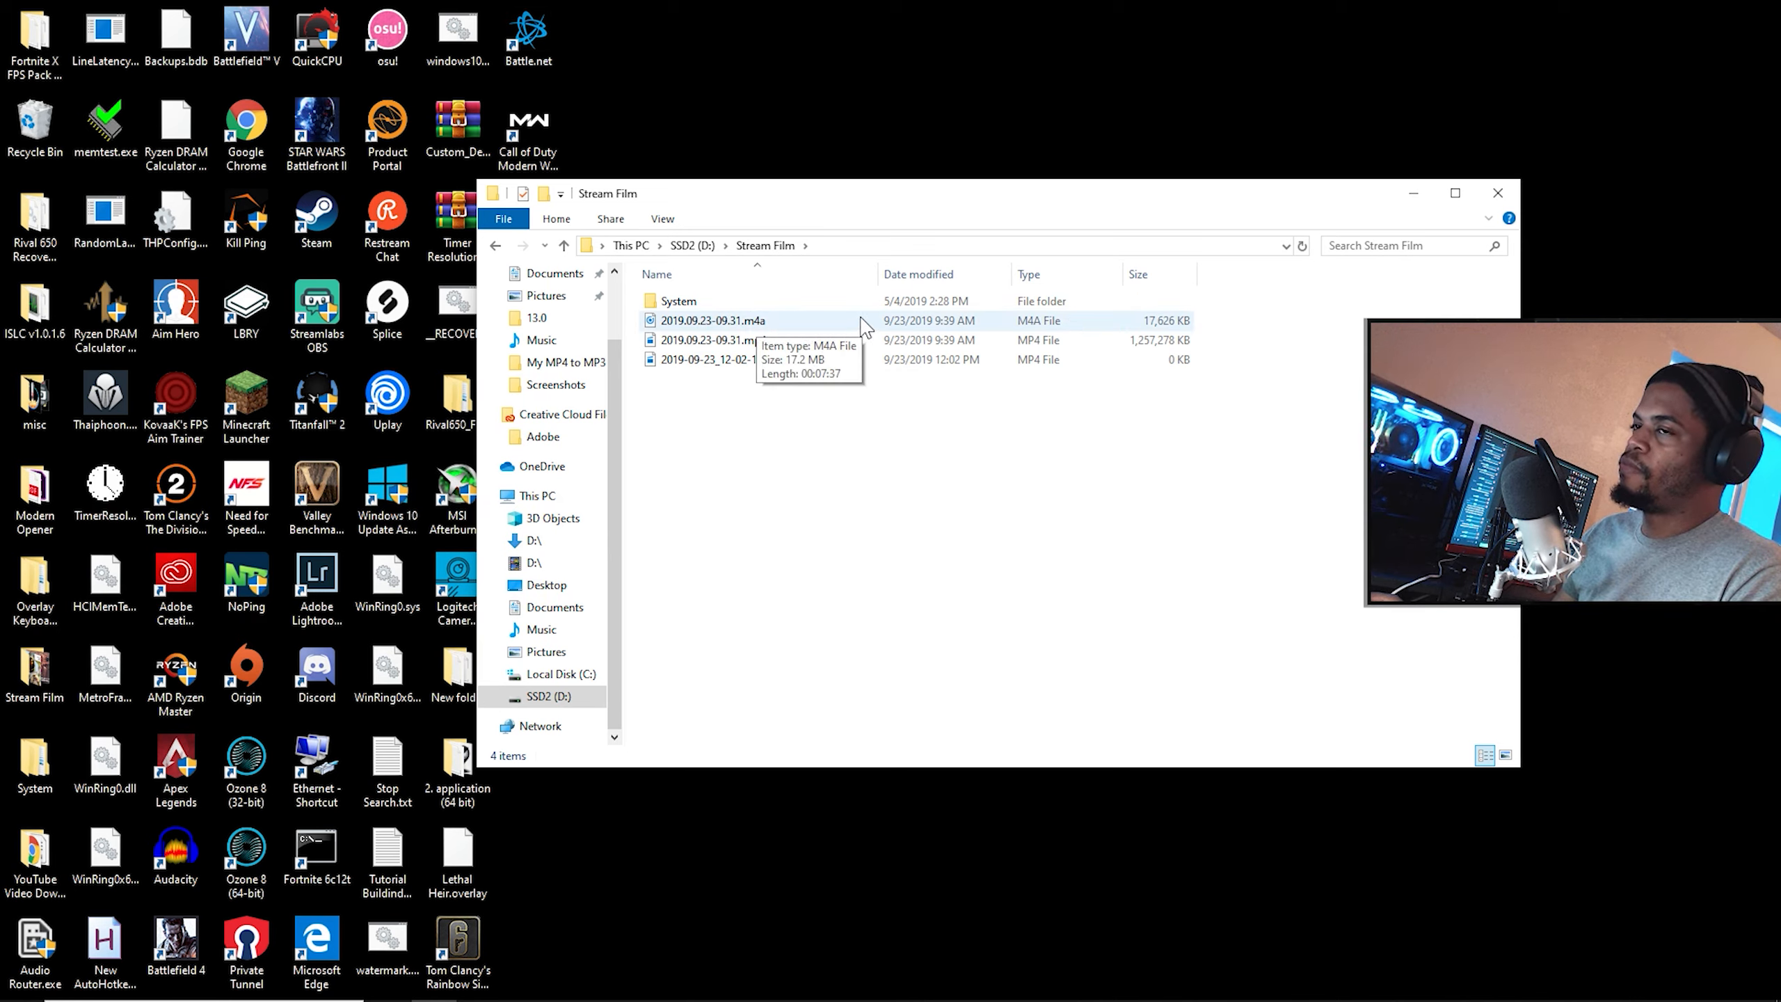
click(495, 245)
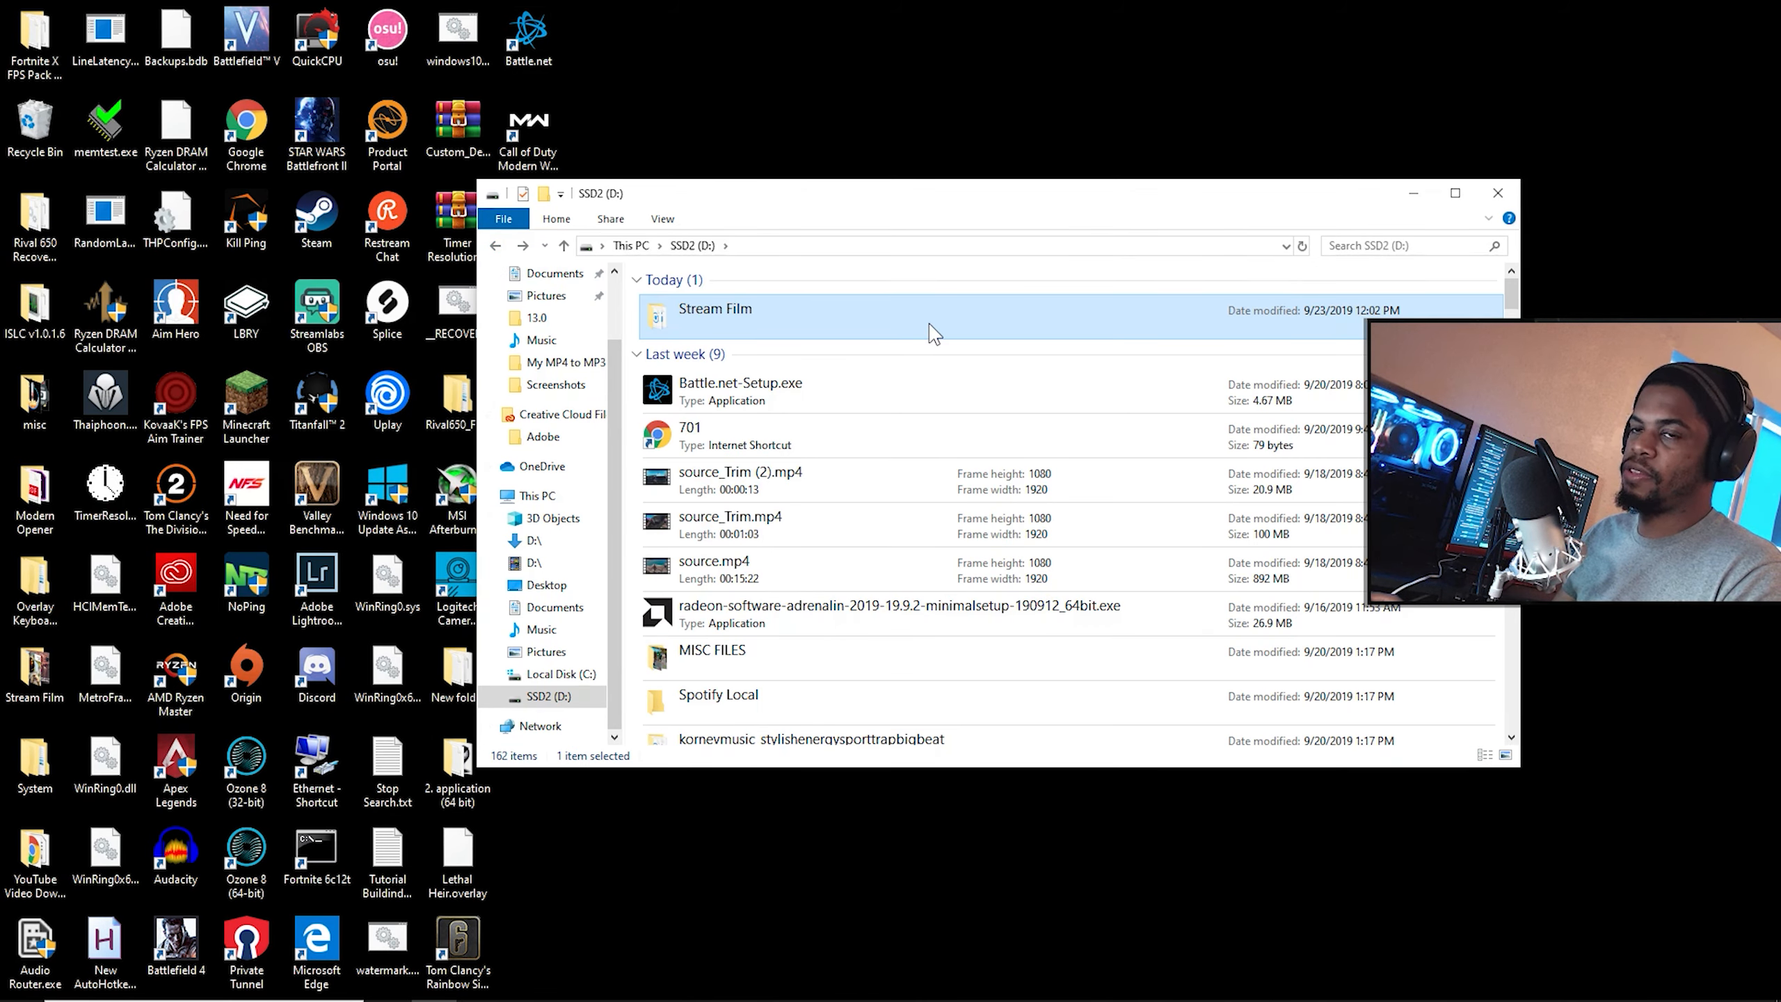
click(1498, 193)
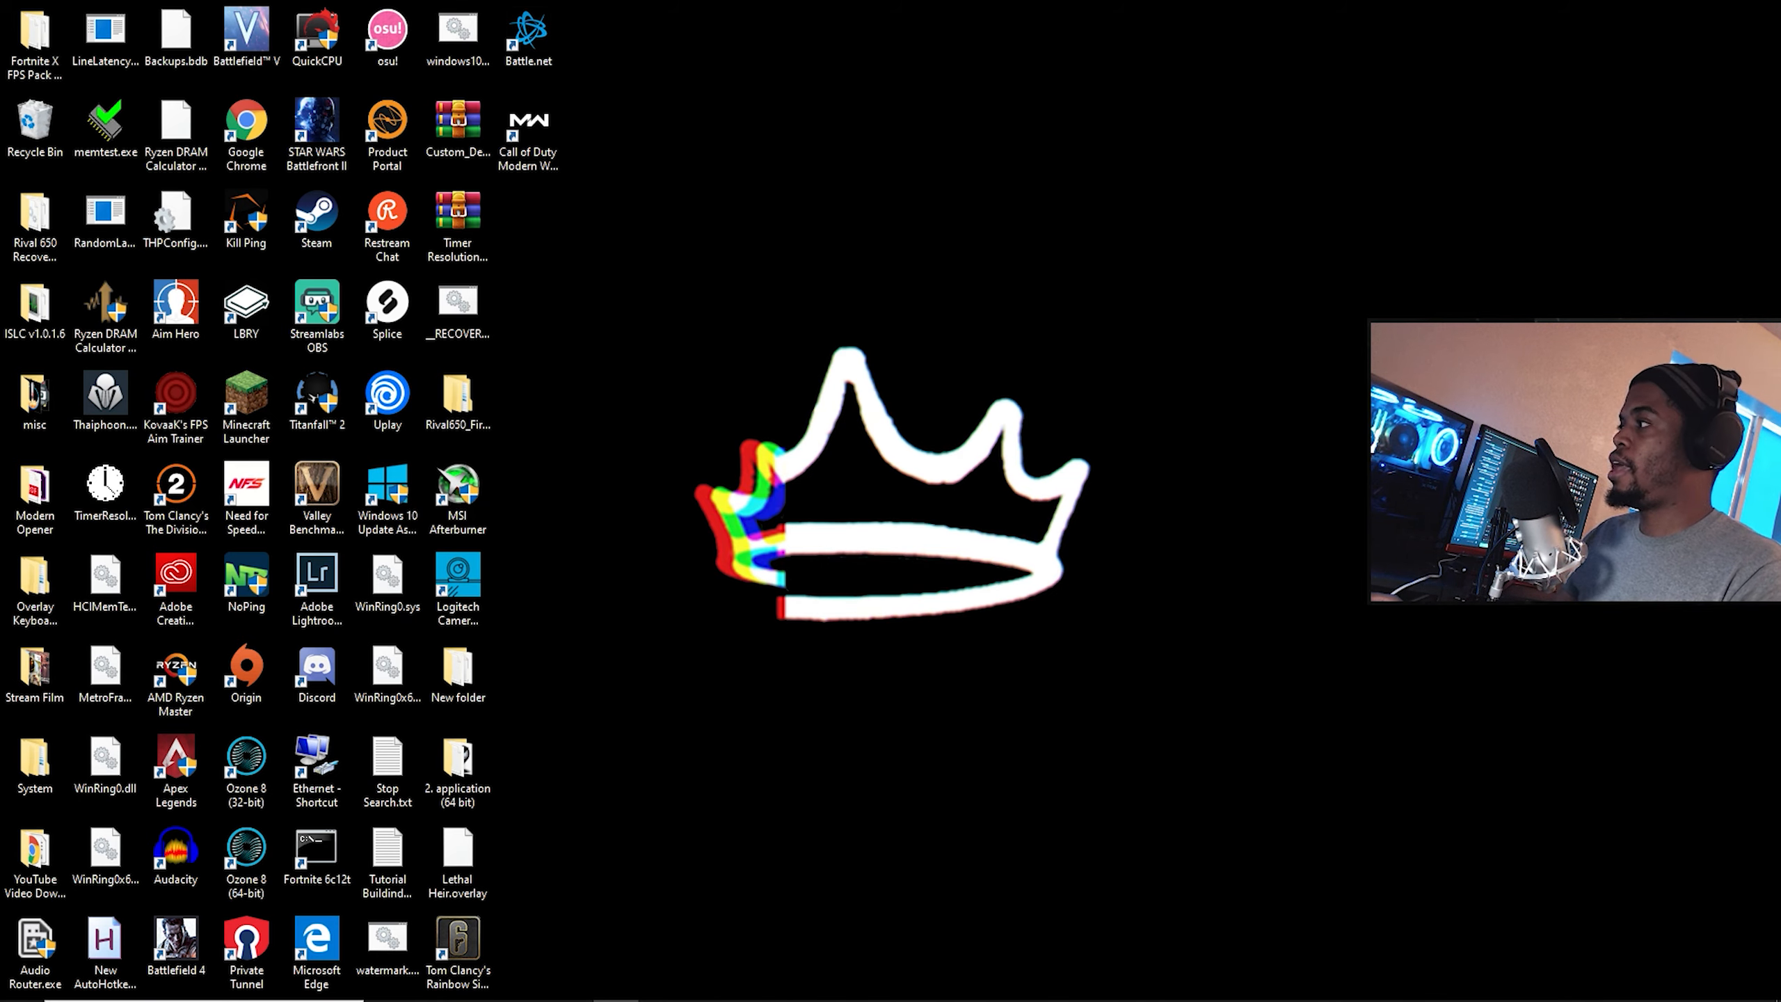
In Streamlabs OBS, expand the In-Game scene's Cam Box folder, inspect its Image (5) and filter cam sources, and move the window off the desktop.
drag(0, 204, 0, 322)
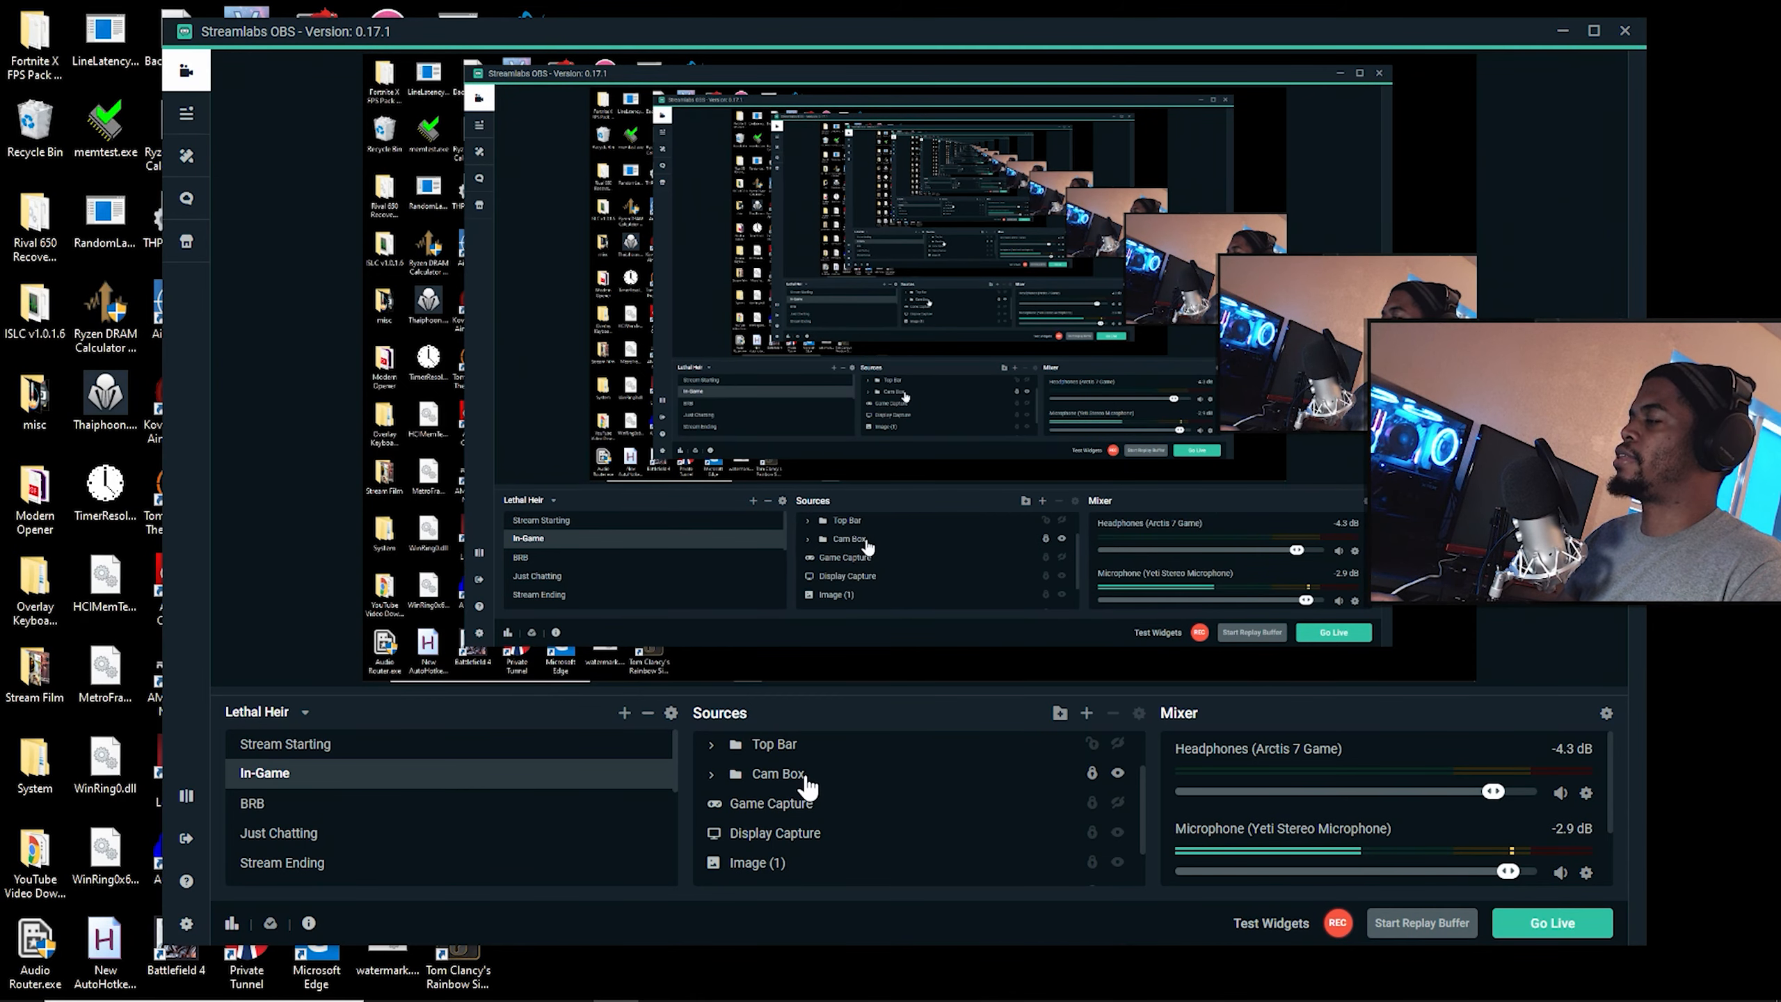
double_click(807, 779)
click(810, 805)
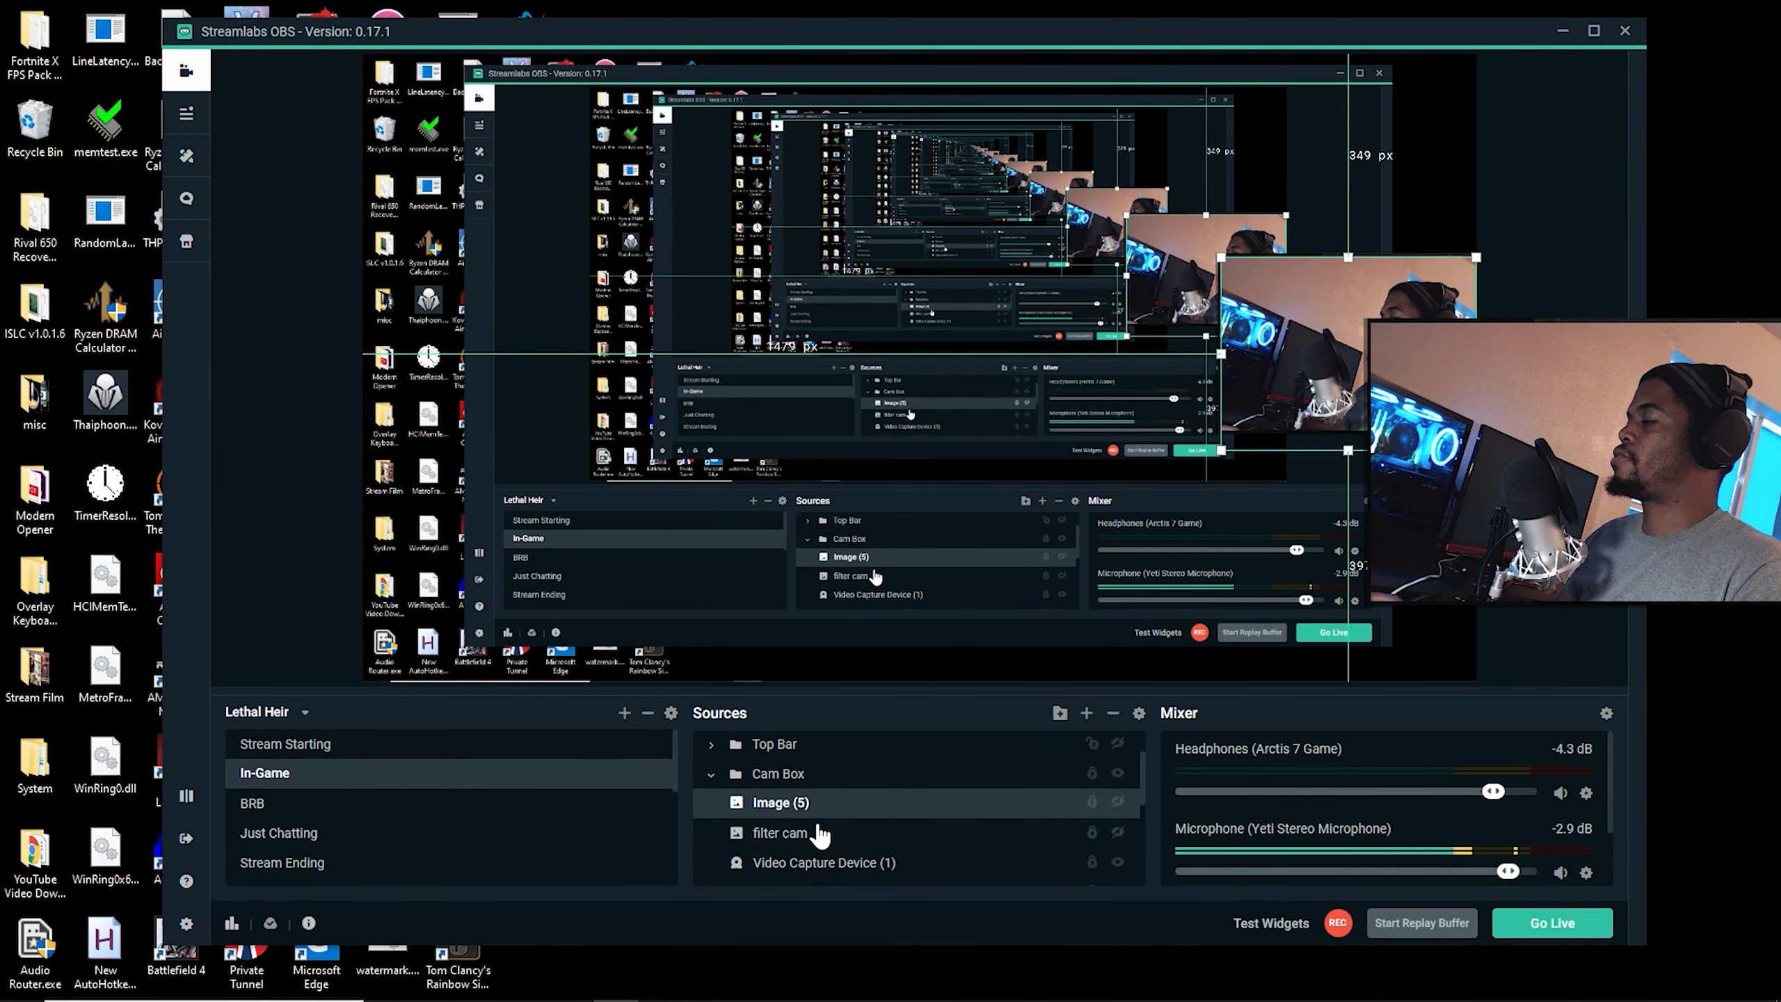
click(813, 834)
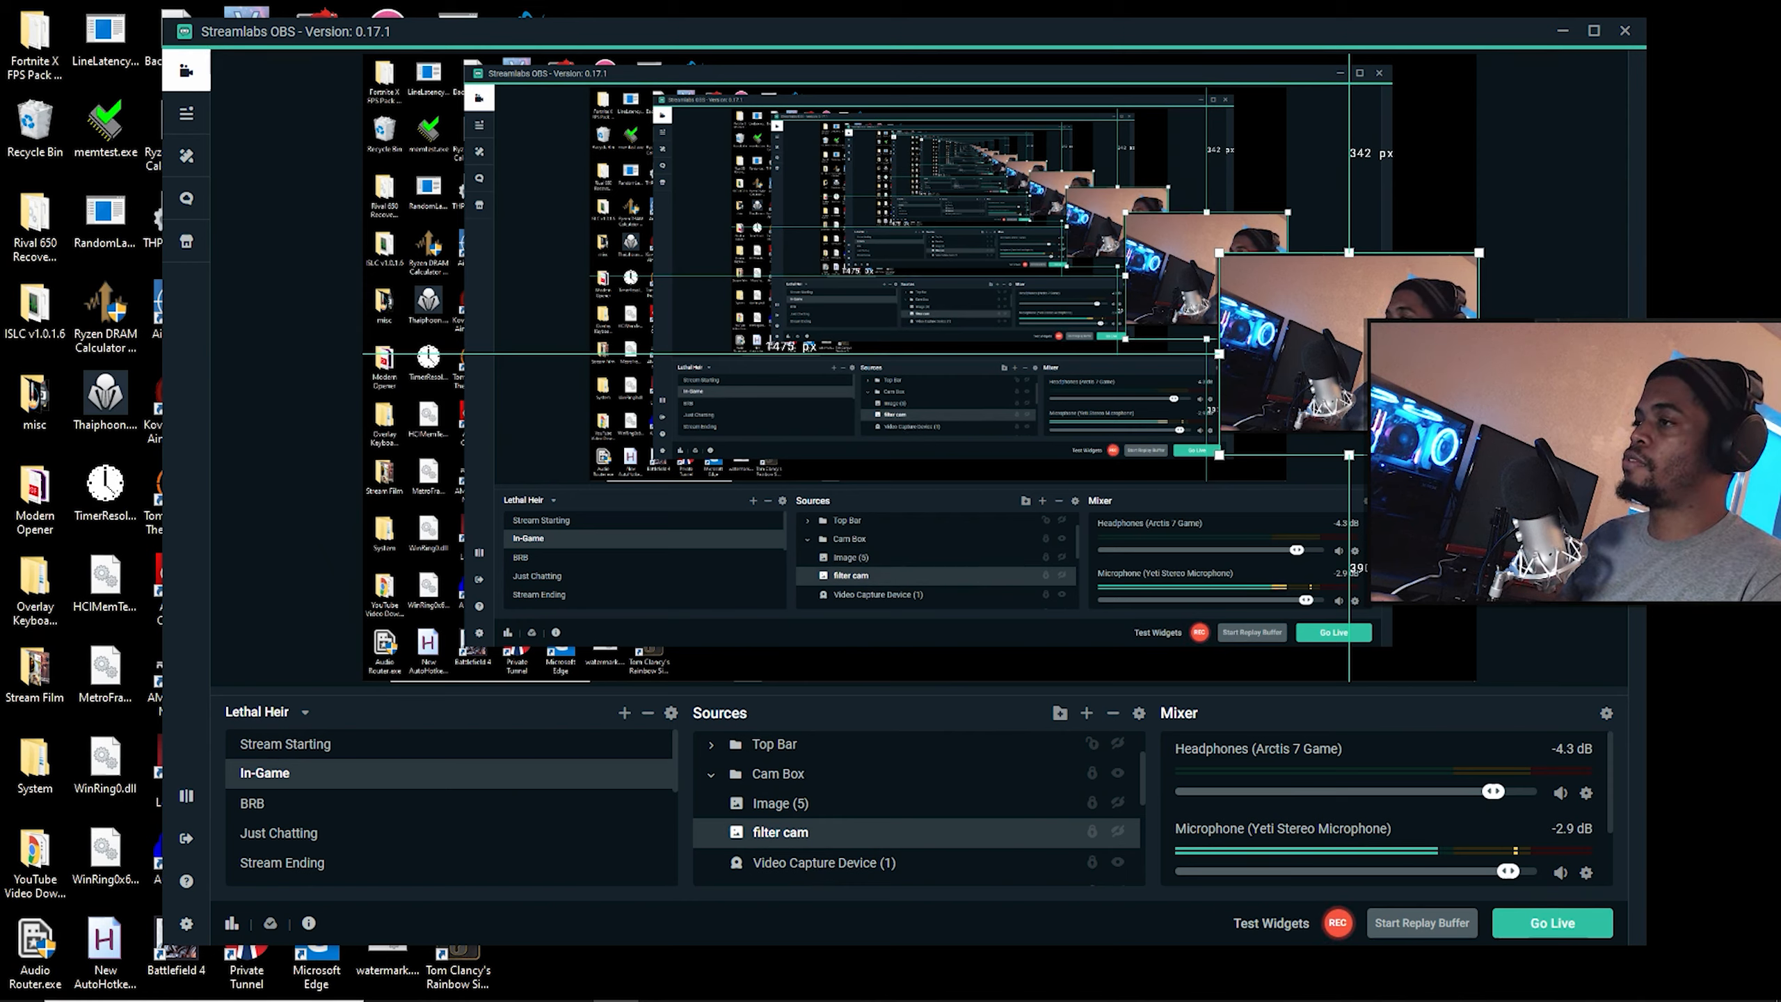
key(Escape)
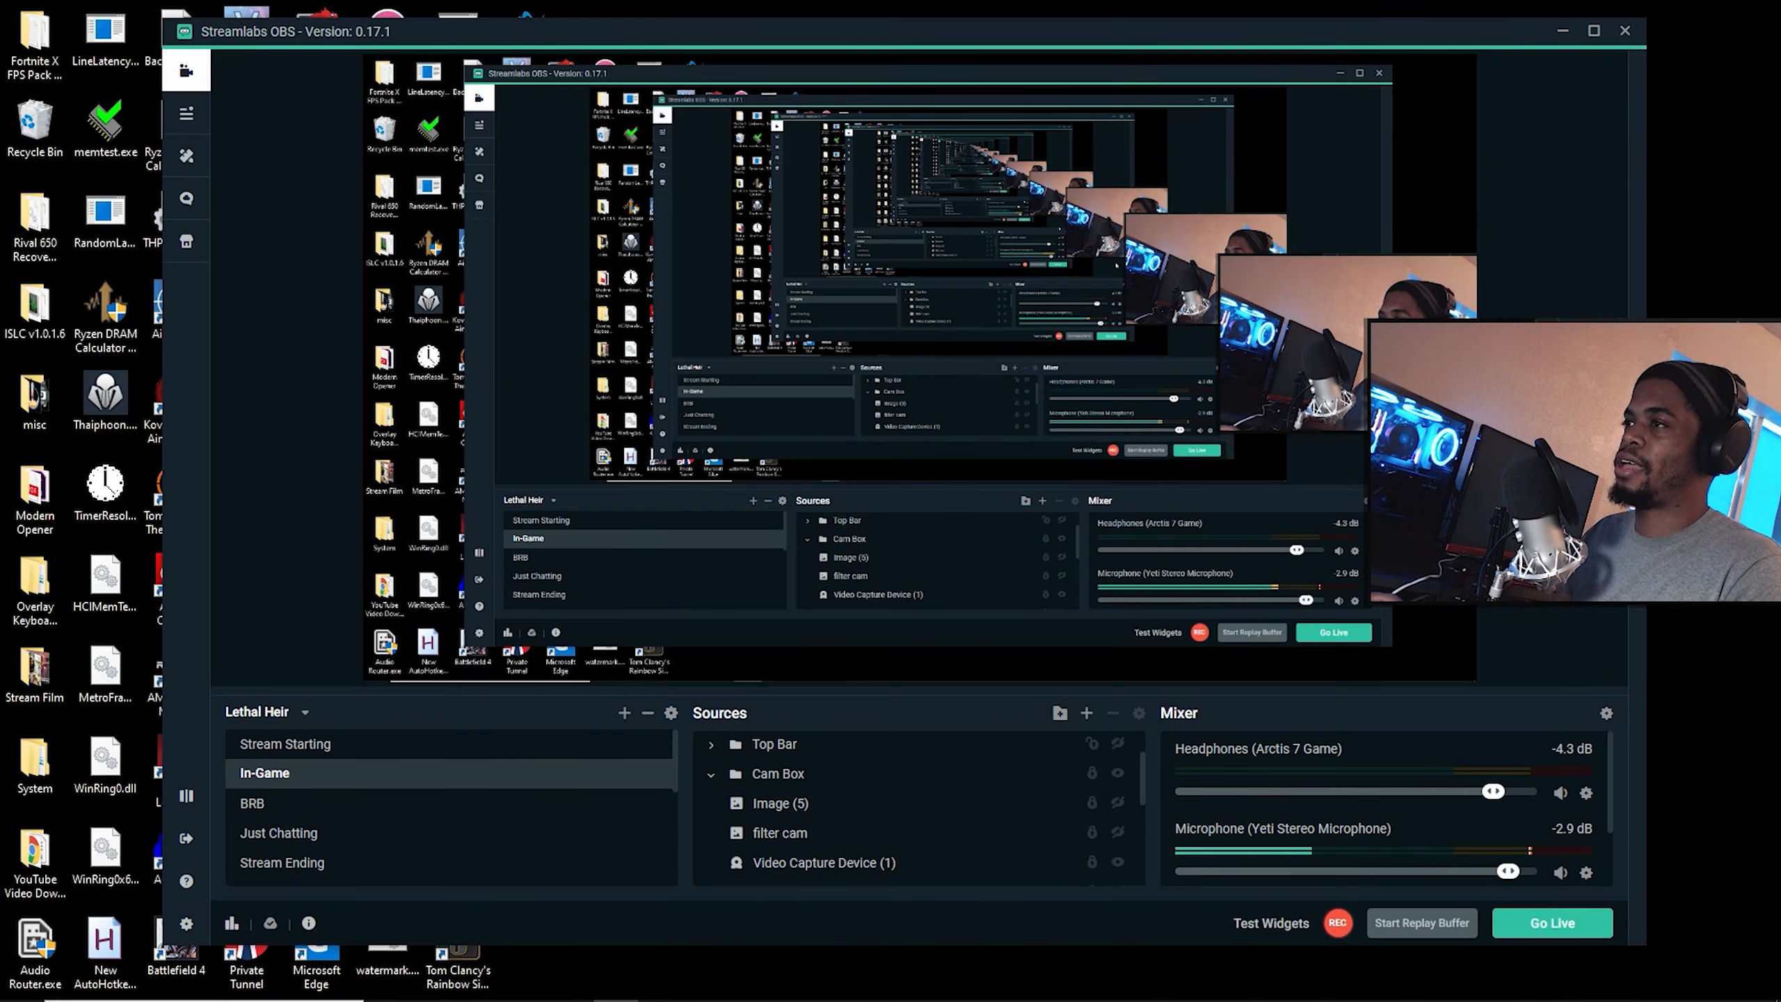
drag(1112, 36, 0, 463)
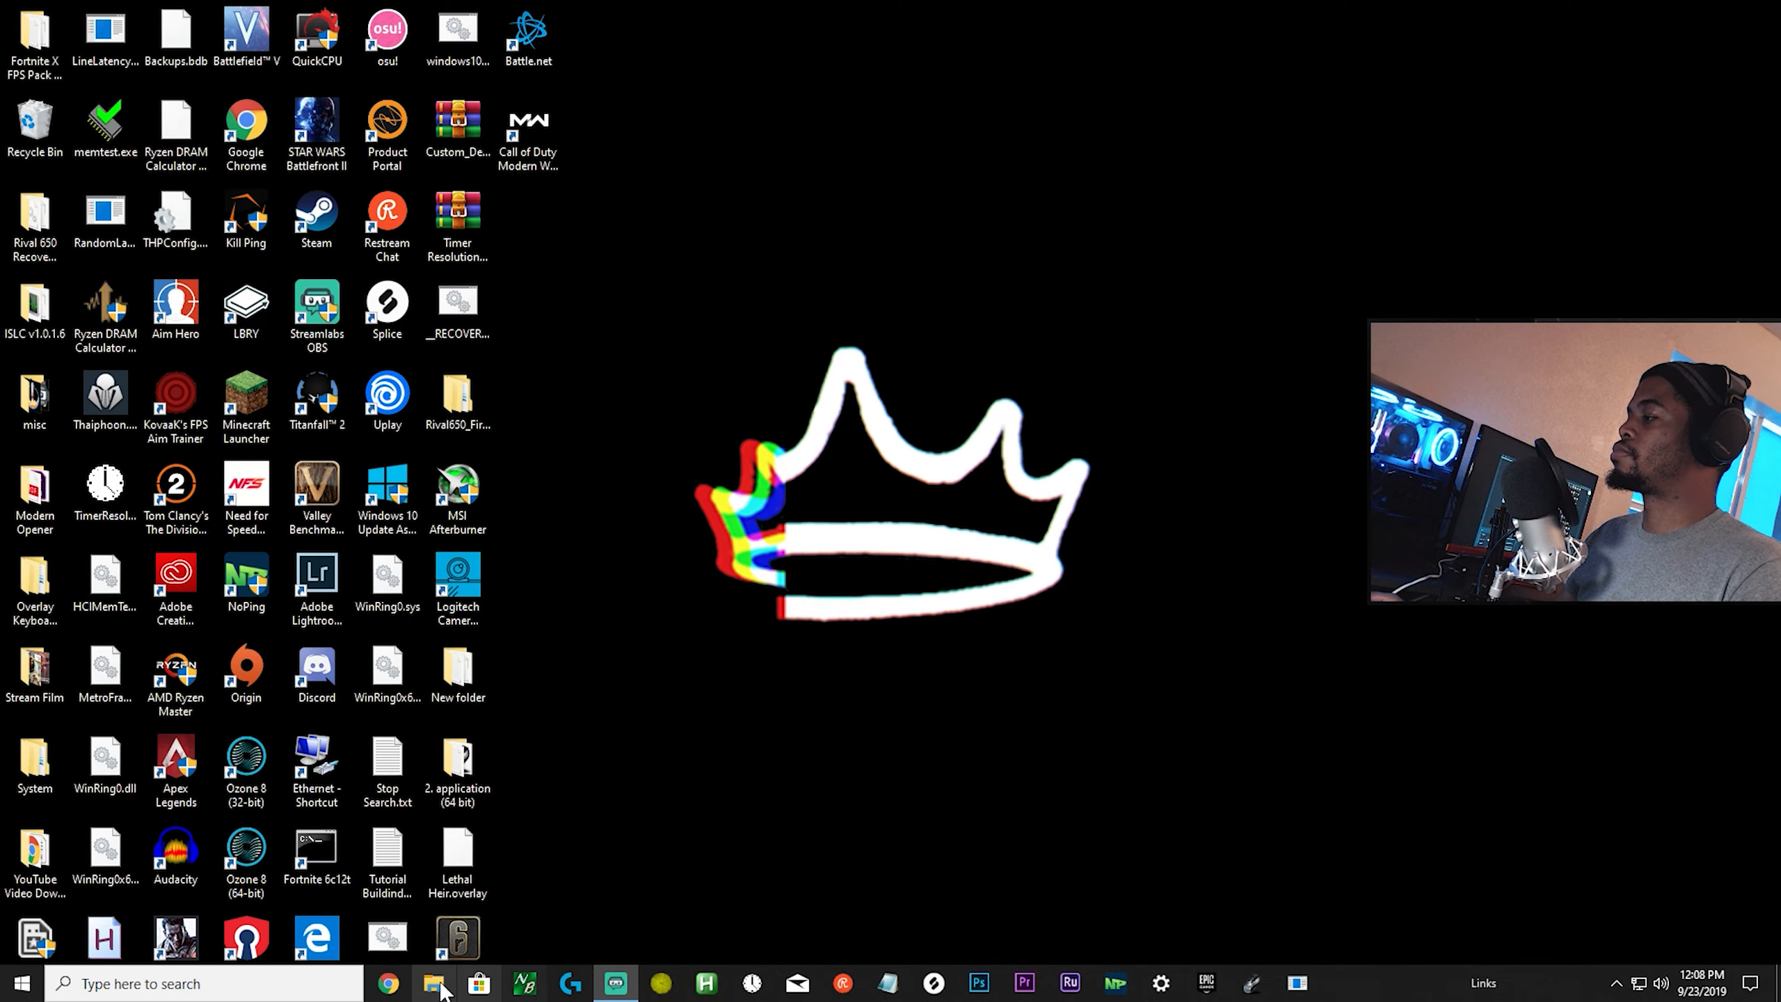
Open File Explorer, look over the Quick access files and the drive list, and close it again.
click(434, 982)
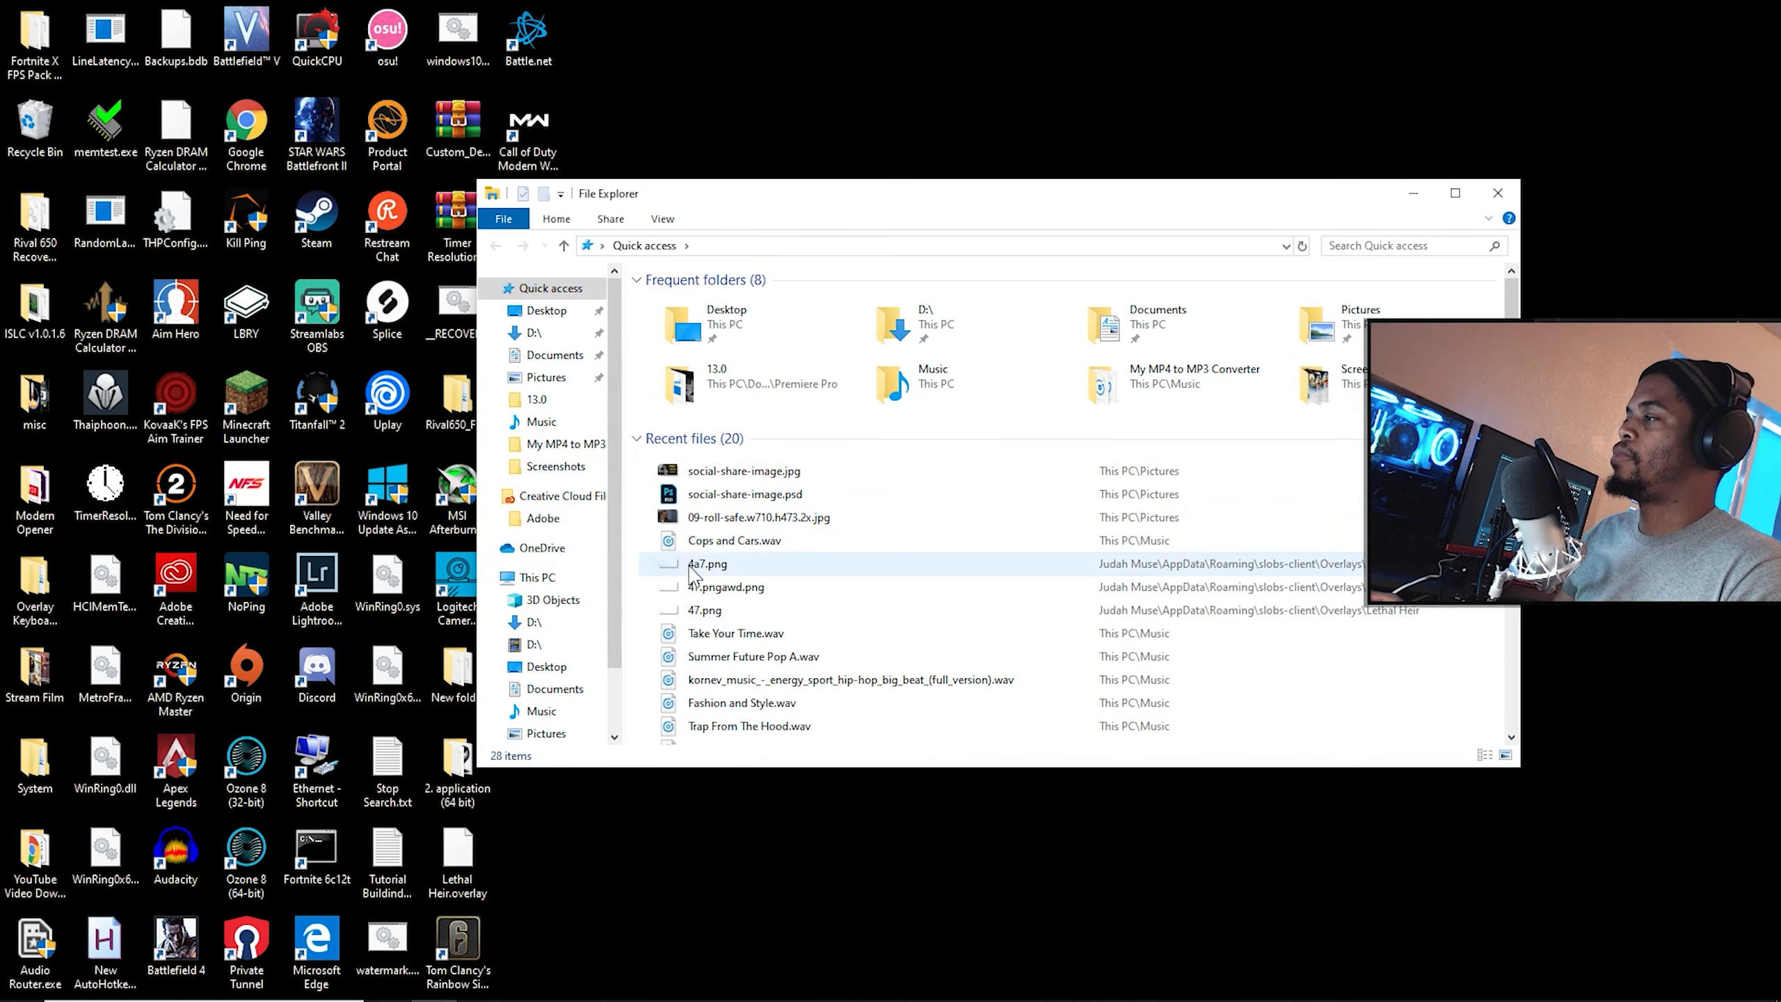
scroll(557, 649, down, 1)
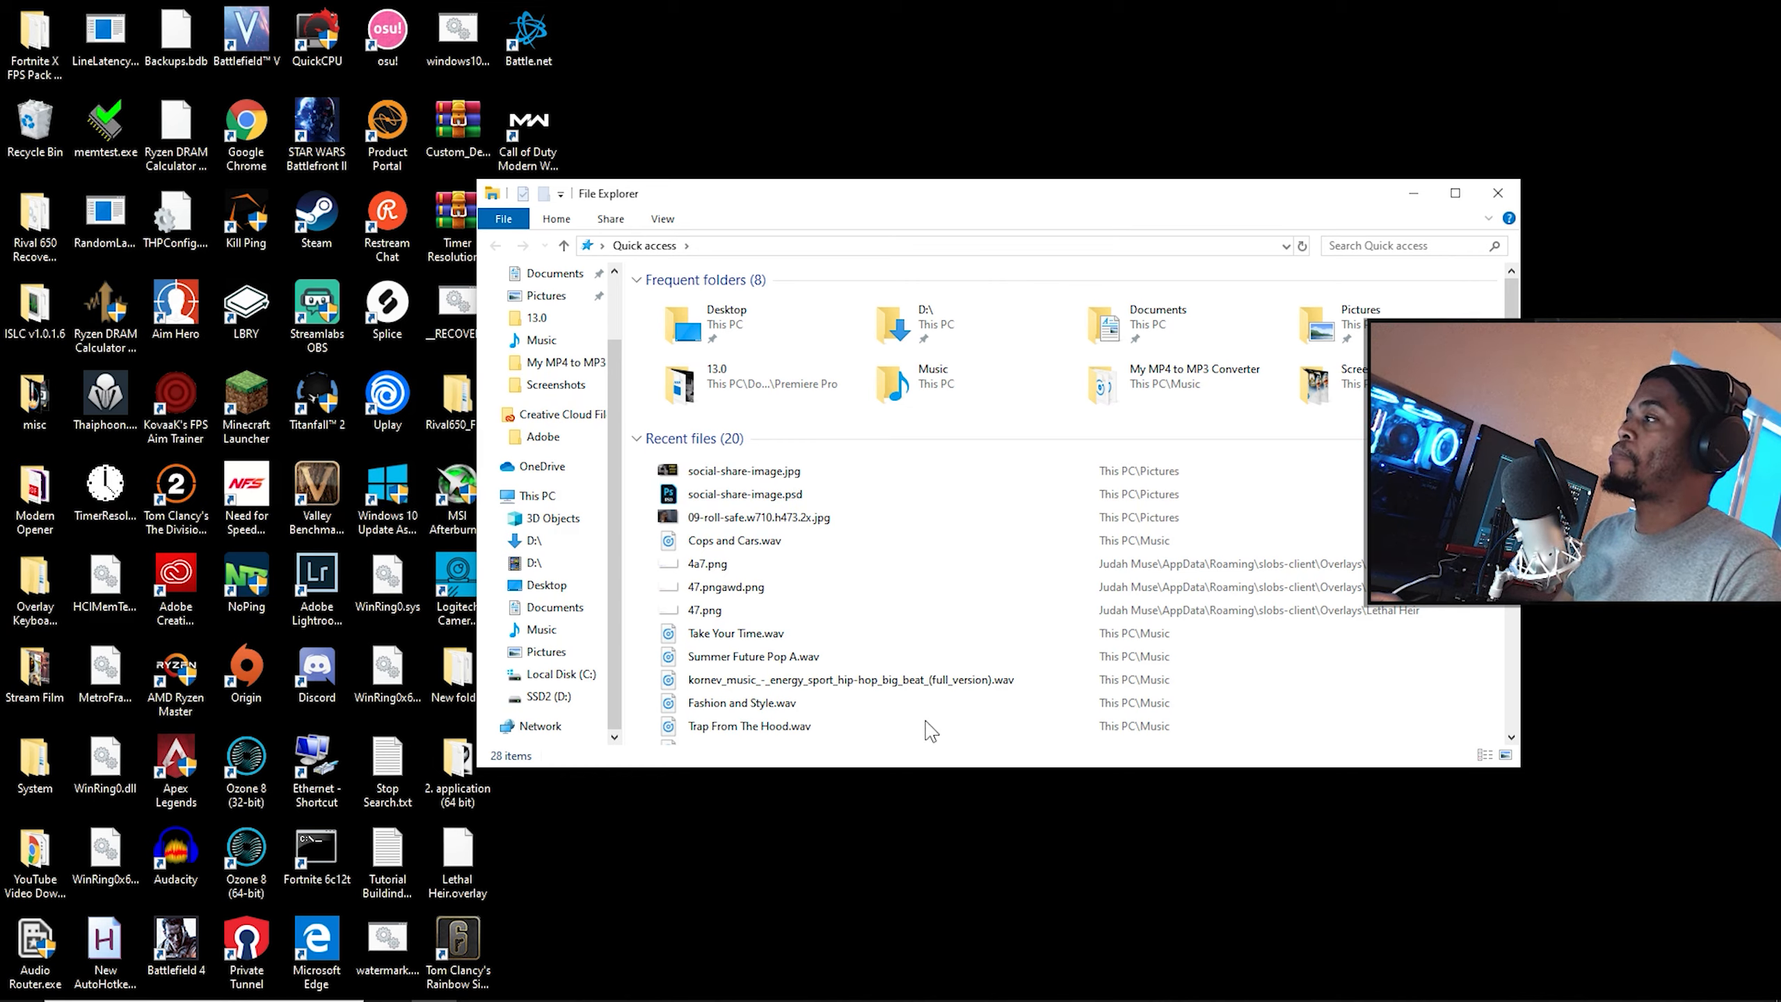
click(1497, 196)
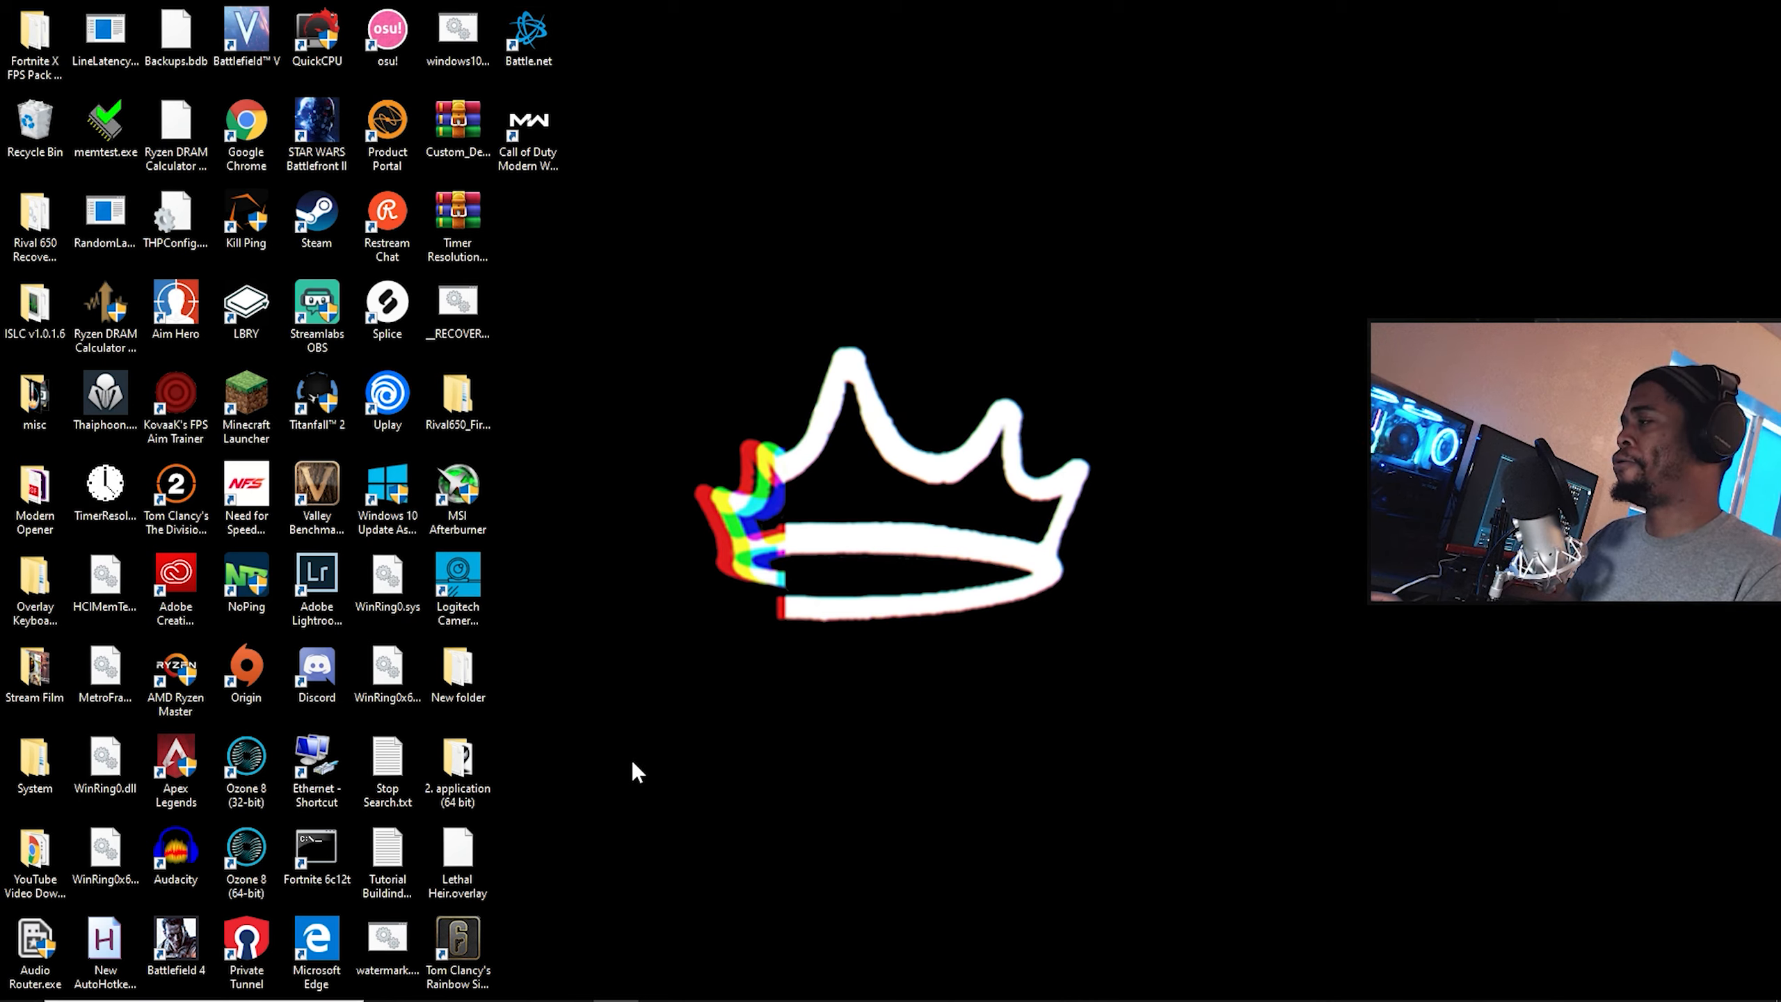
Switch to Premiere Pro and move the playhead of the 2019.09.19-17.55 sequence to 00;10;52;19.
mouse_move(1023, 982)
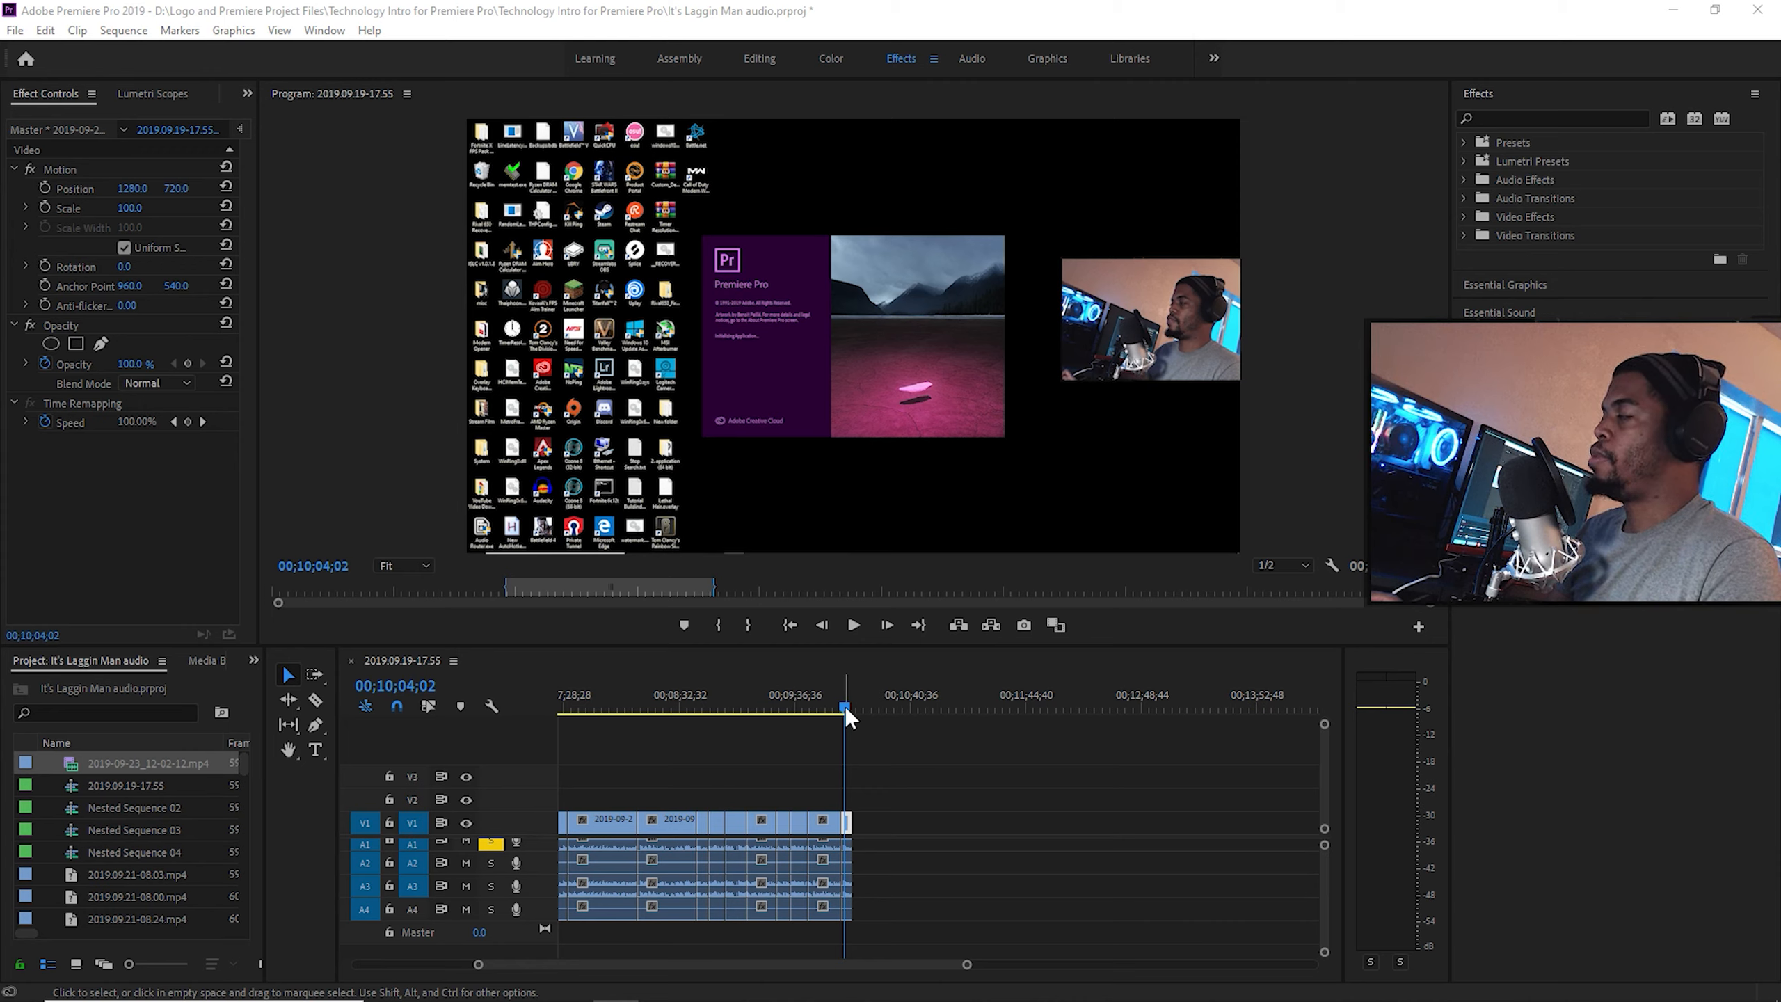
drag(845, 705, 747, 798)
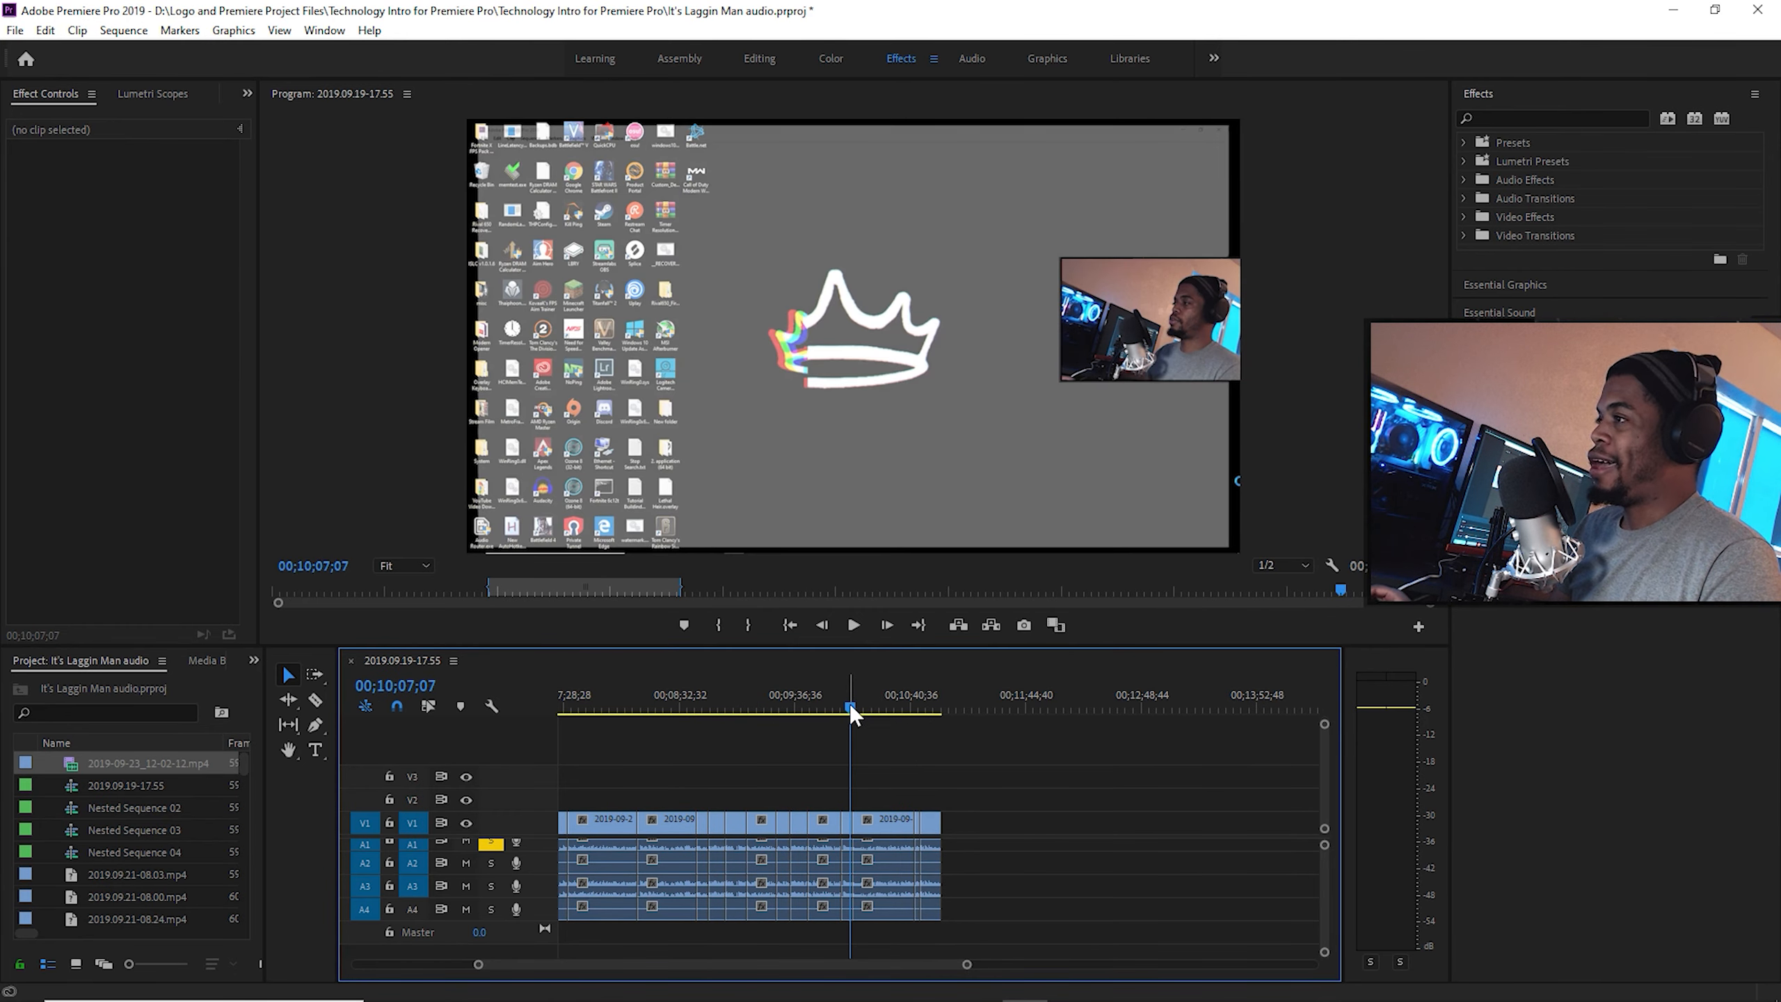
drag(852, 715, 932, 752)
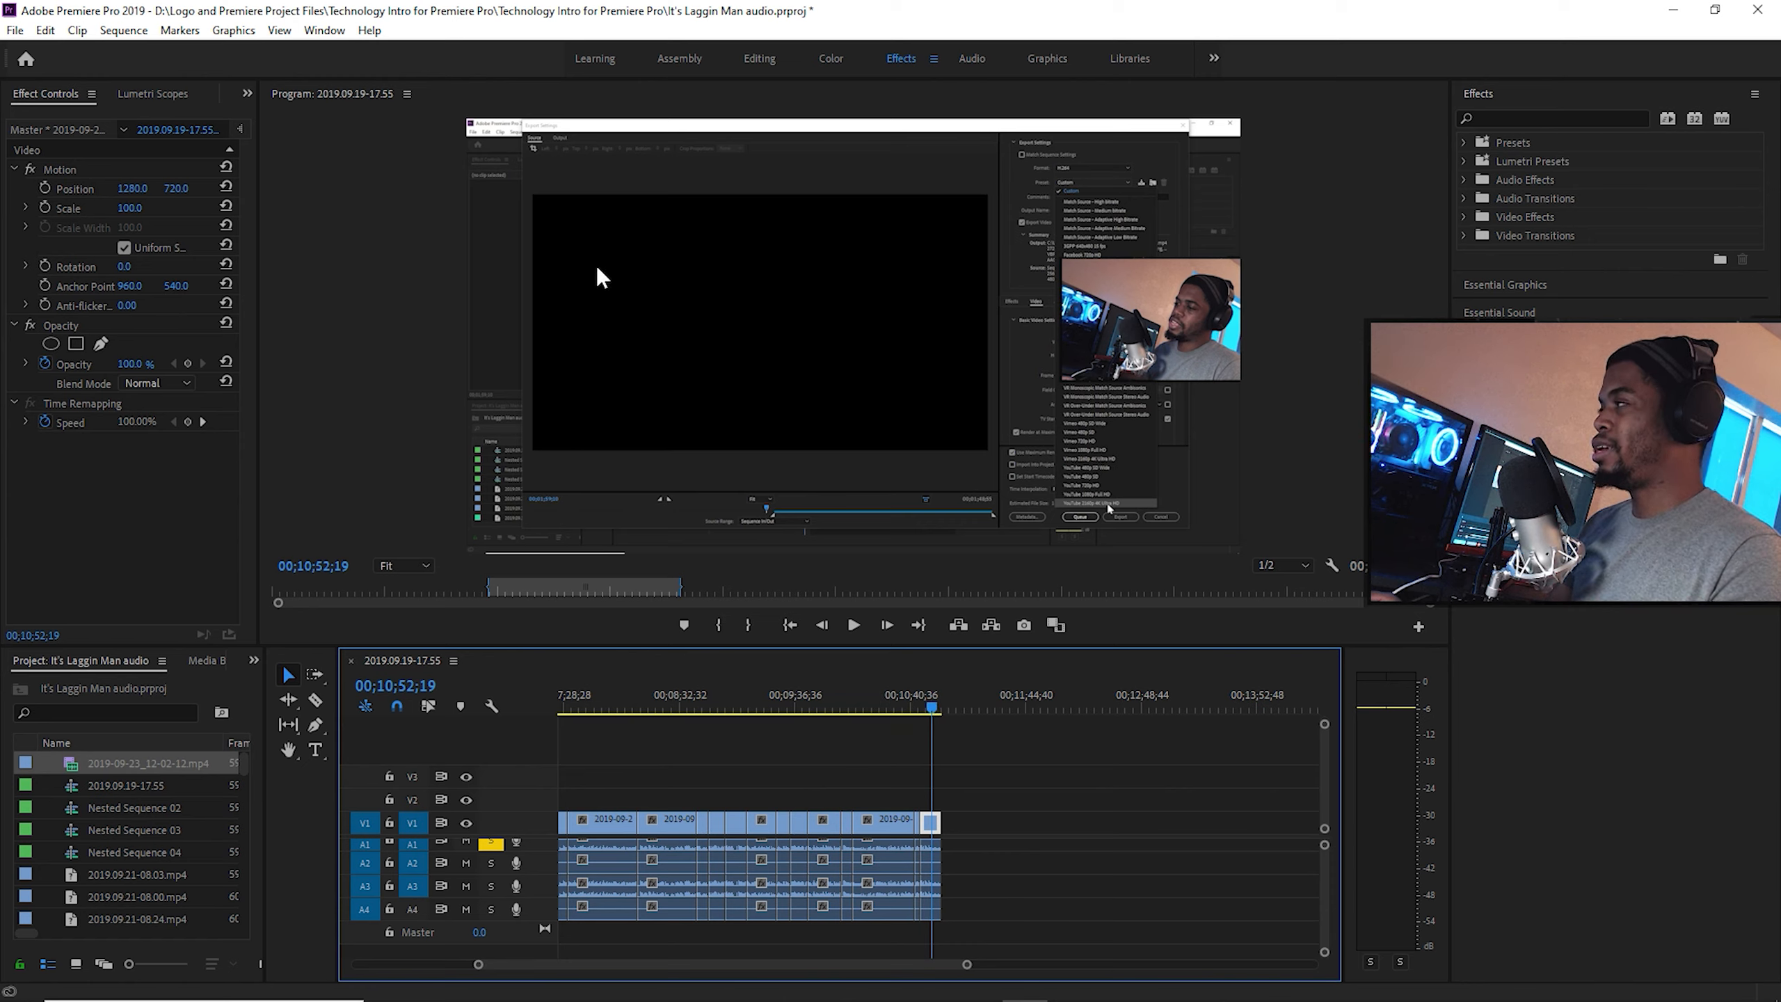
Start a media export of the sequence, accept the offline media warning, and reposition the export dialog so its settings are unobstructed.
click(15, 31)
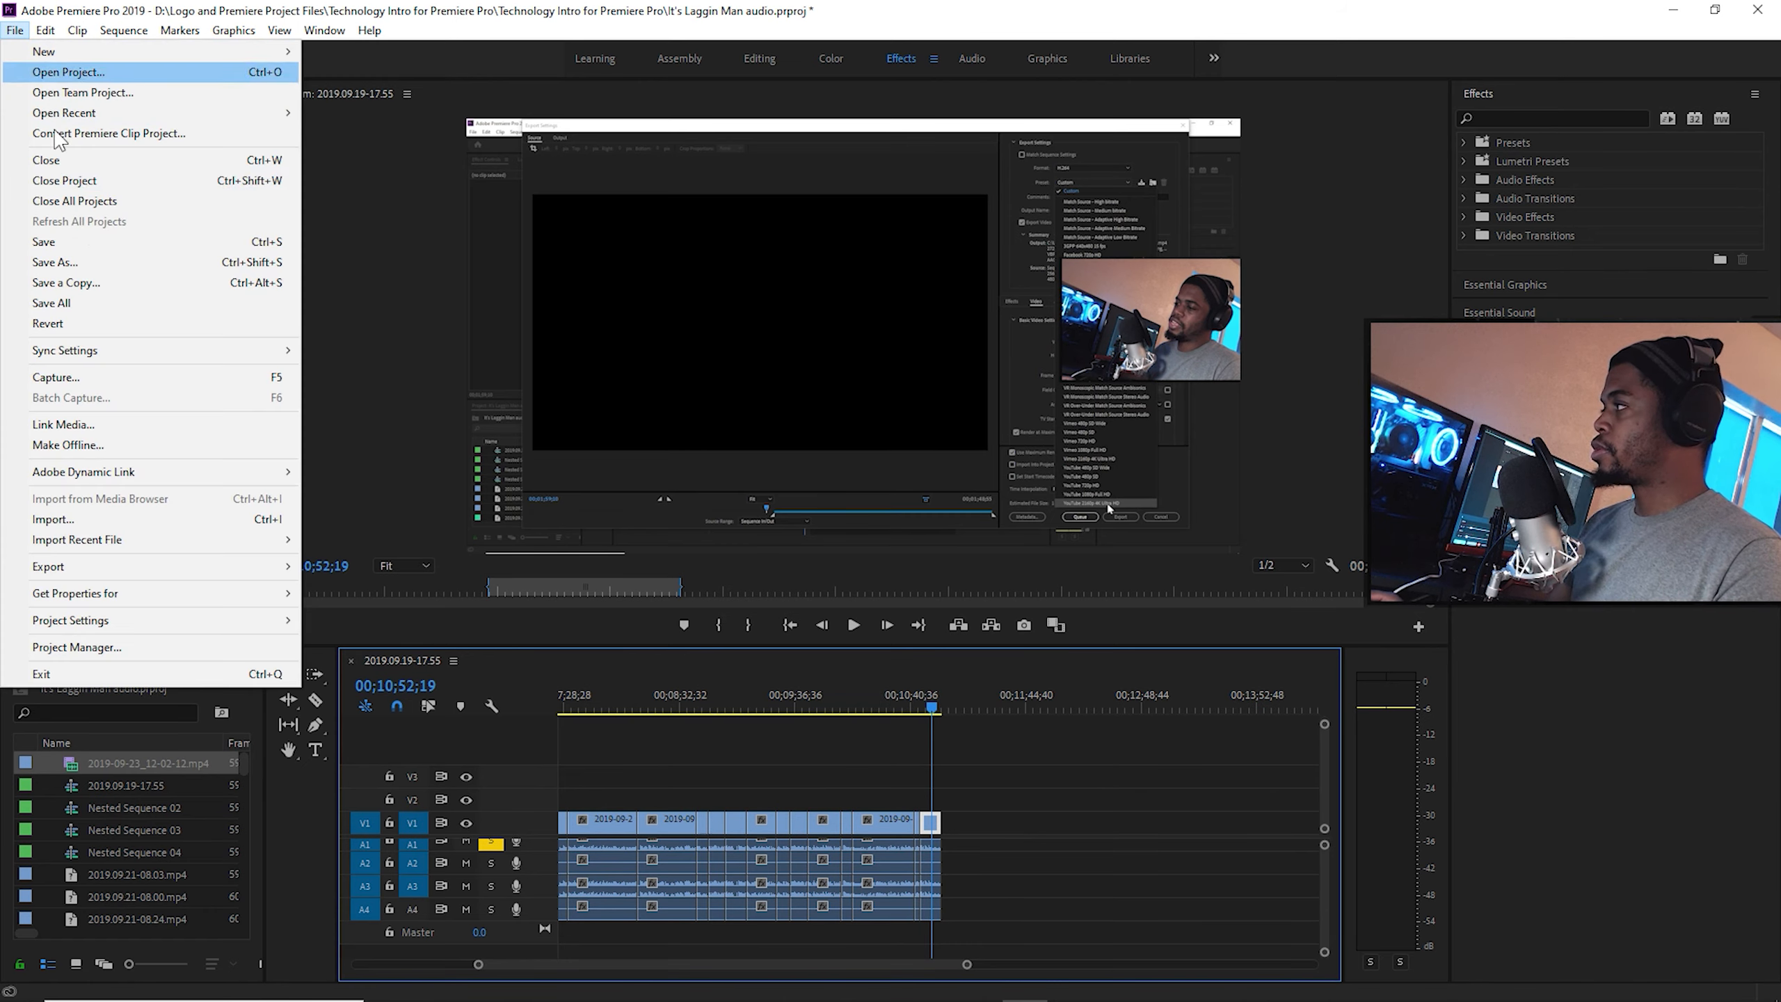
mouse_move(239, 569)
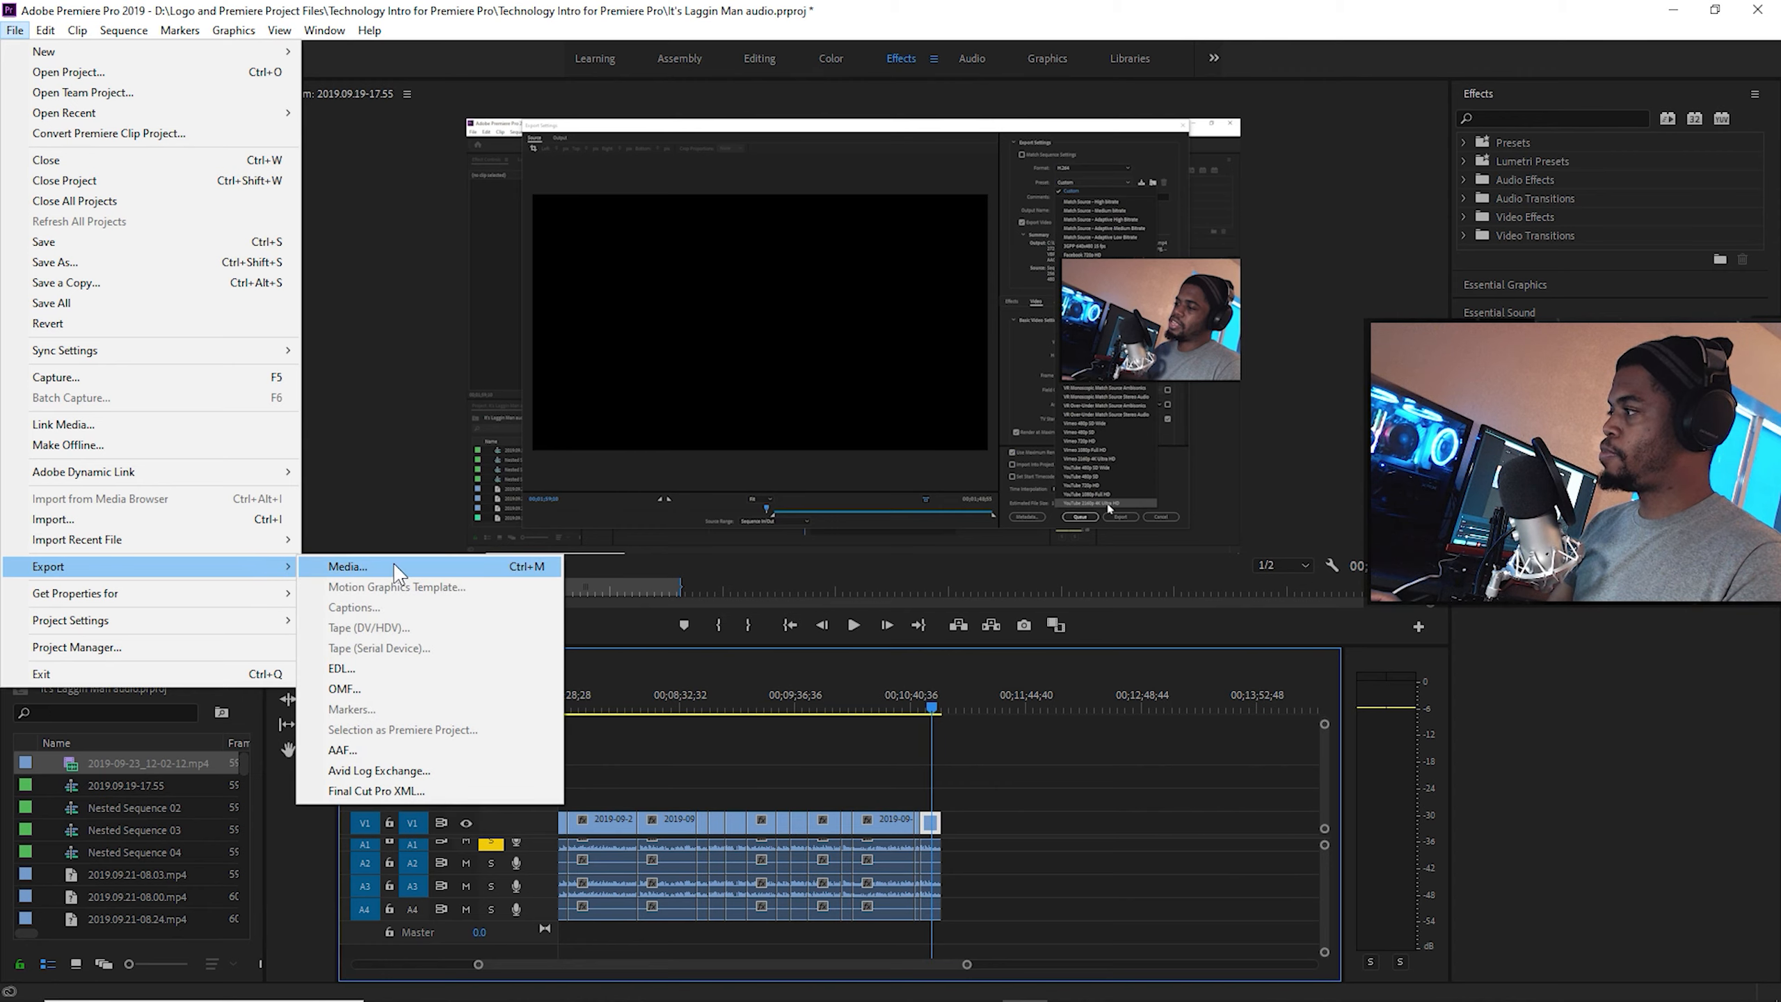
click(409, 565)
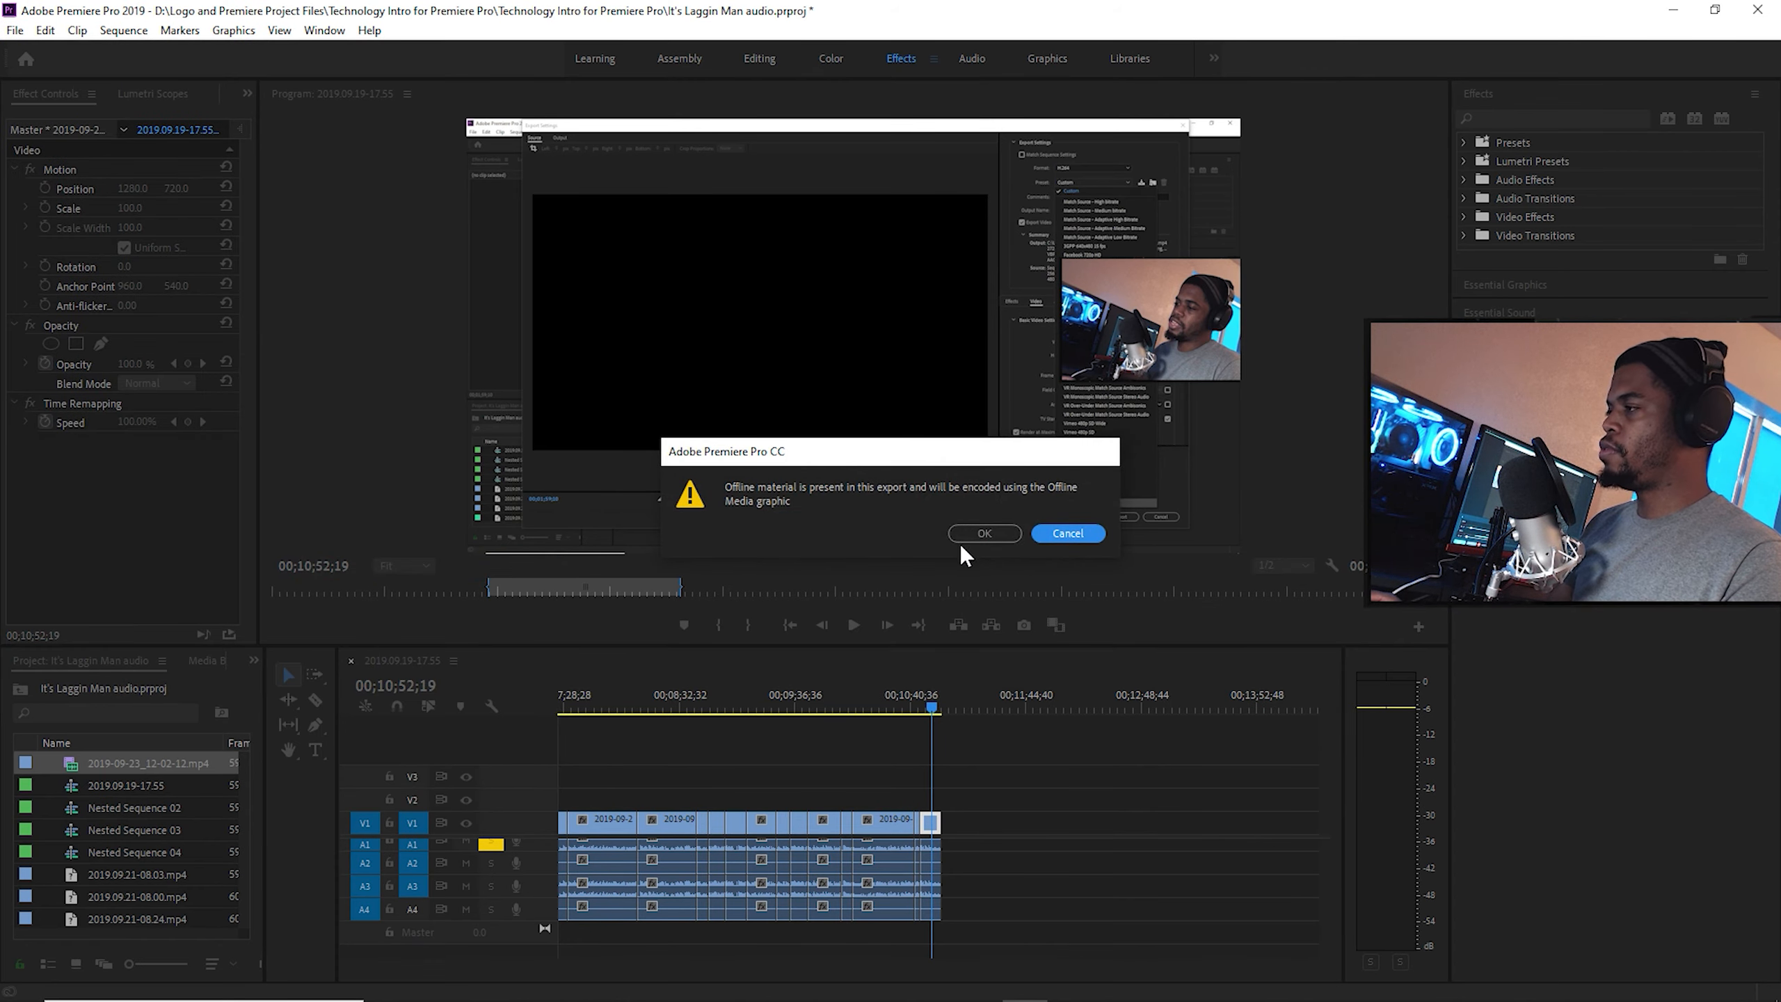
click(996, 533)
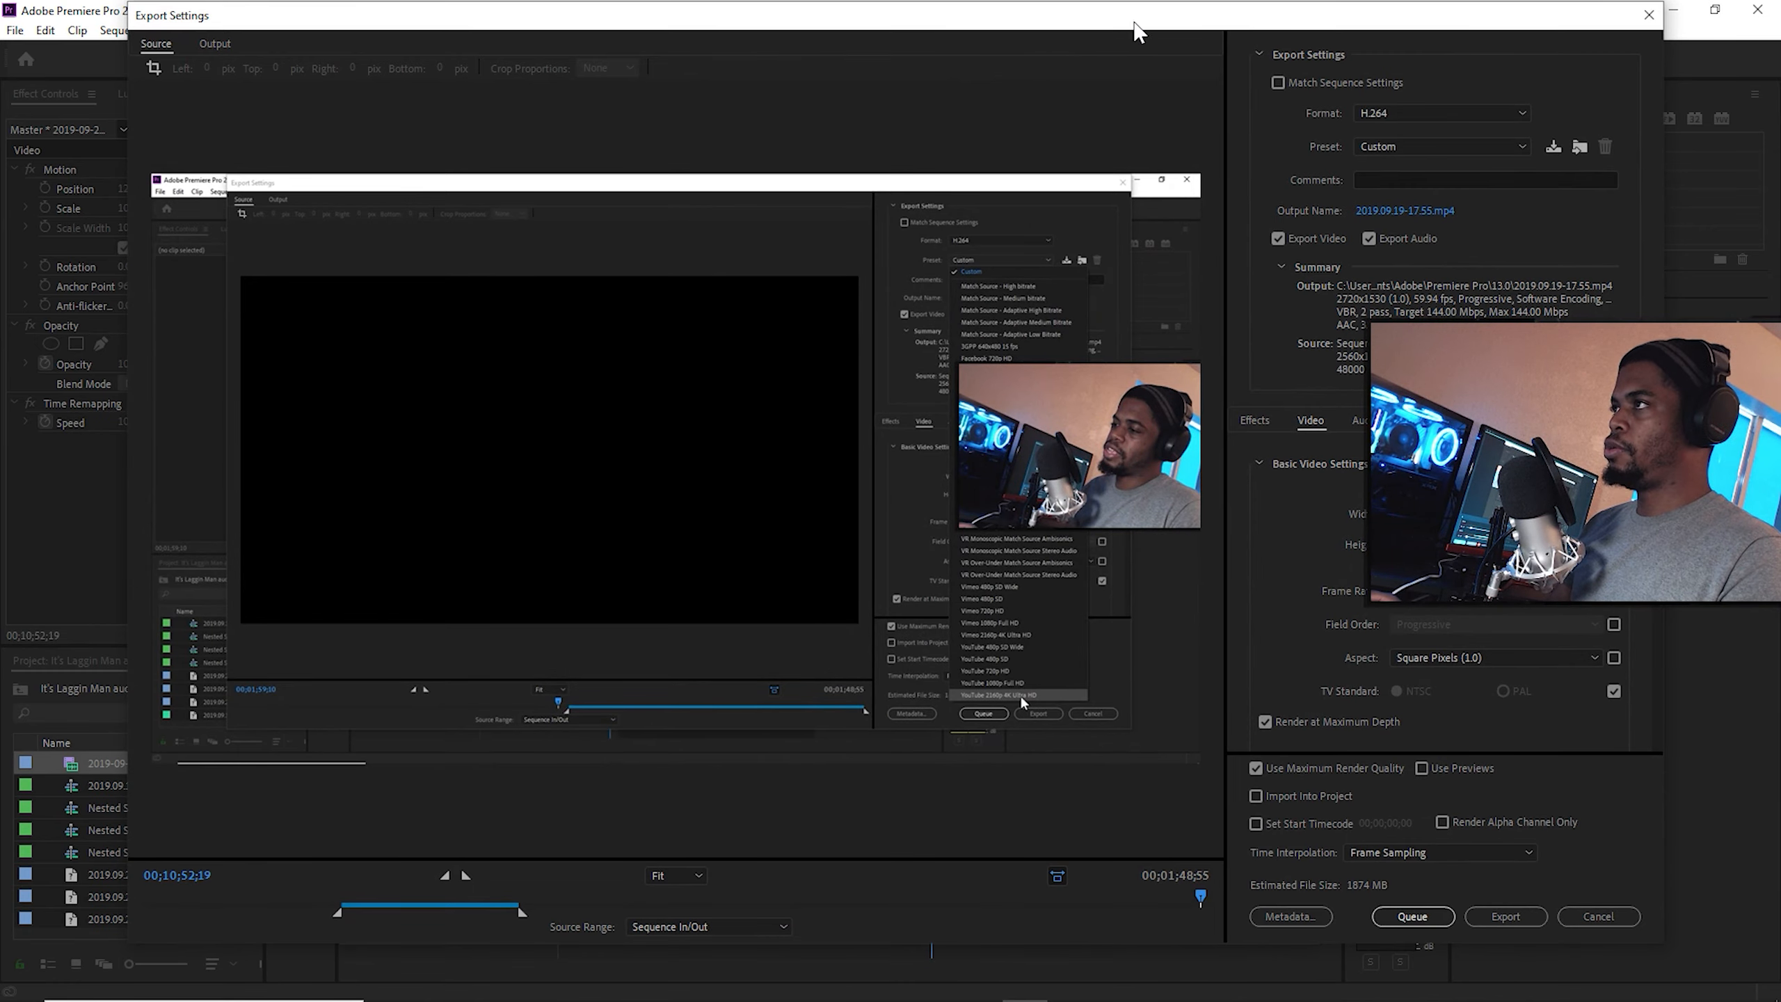
drag(1445, 29, 1016, 62)
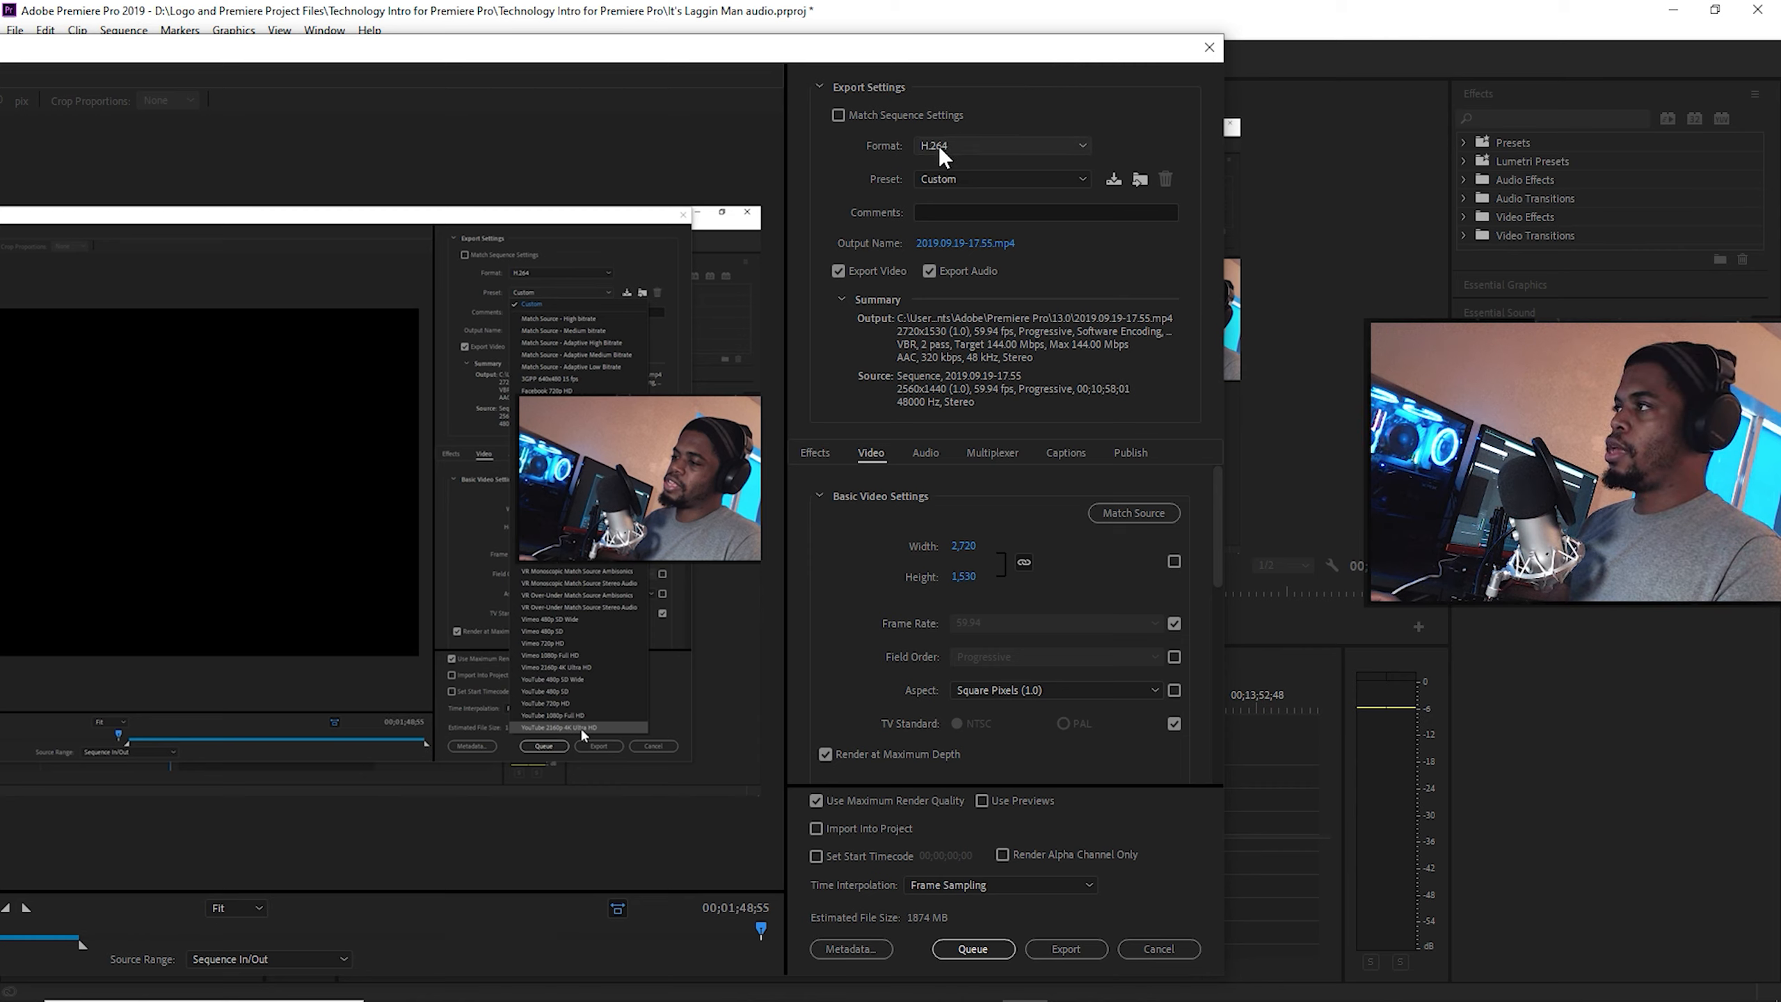
Review the export formats, keep H.264, and choose the YouTube 2160p 4K Ultra HD preset.
click(960, 146)
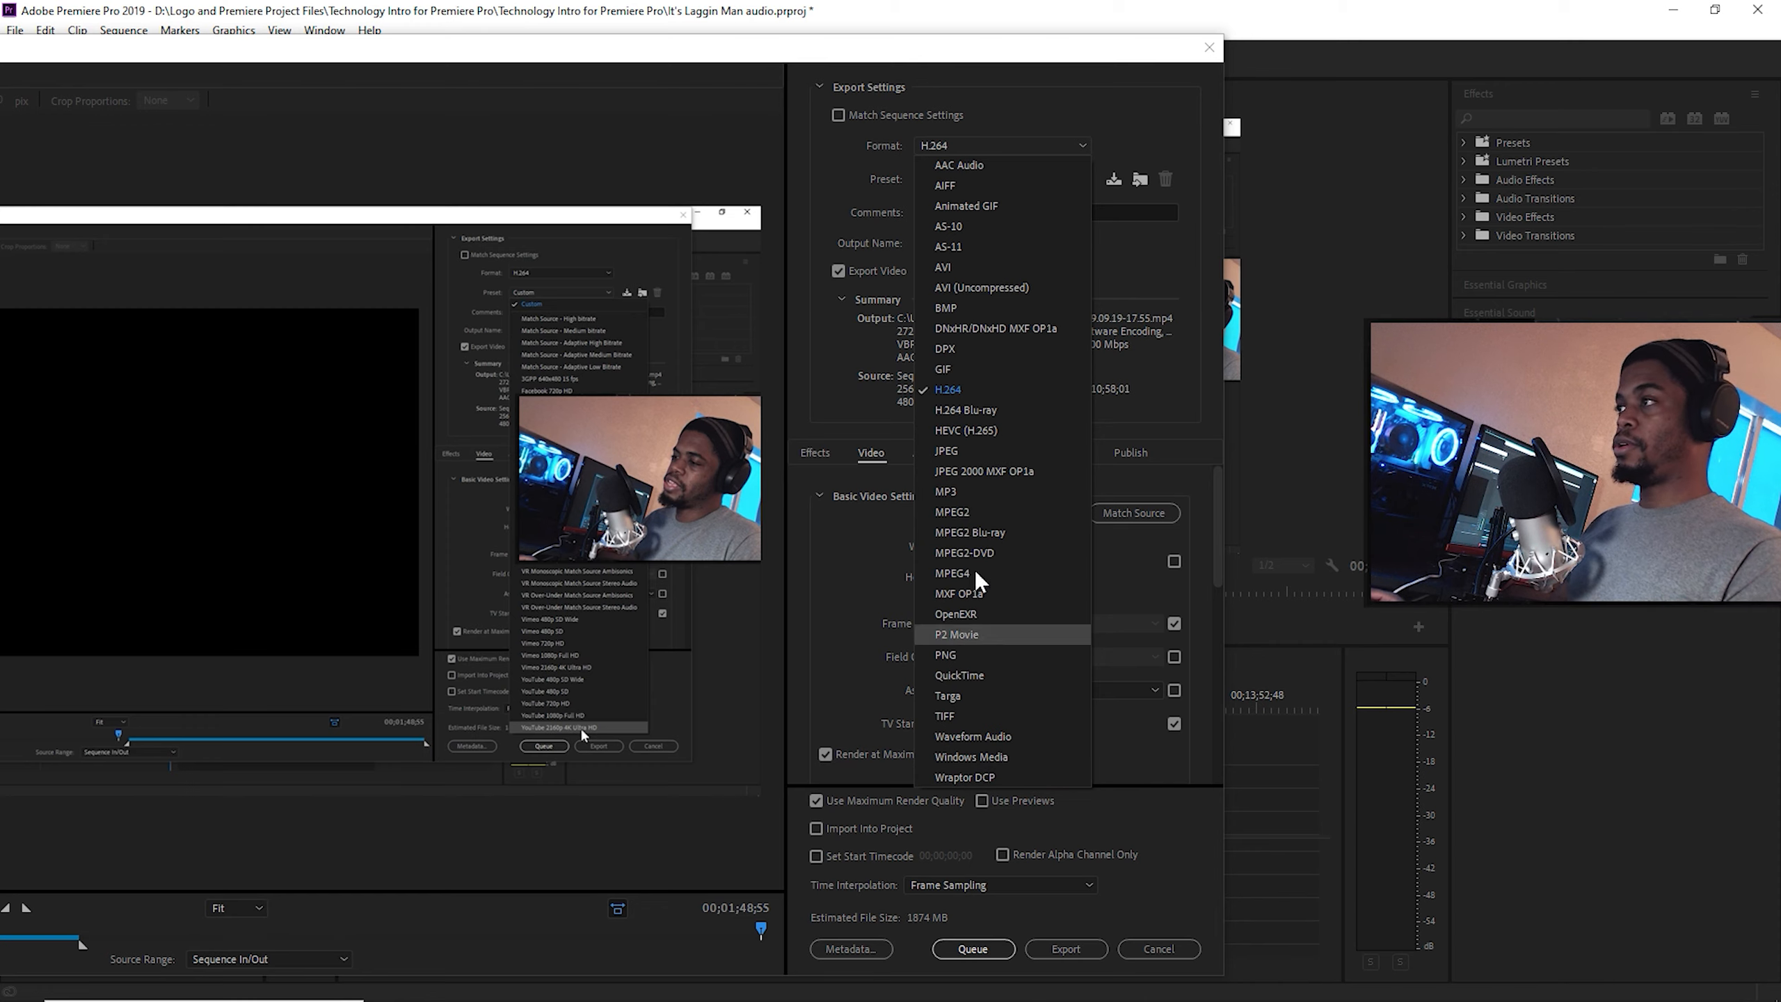
click(956, 146)
click(1048, 183)
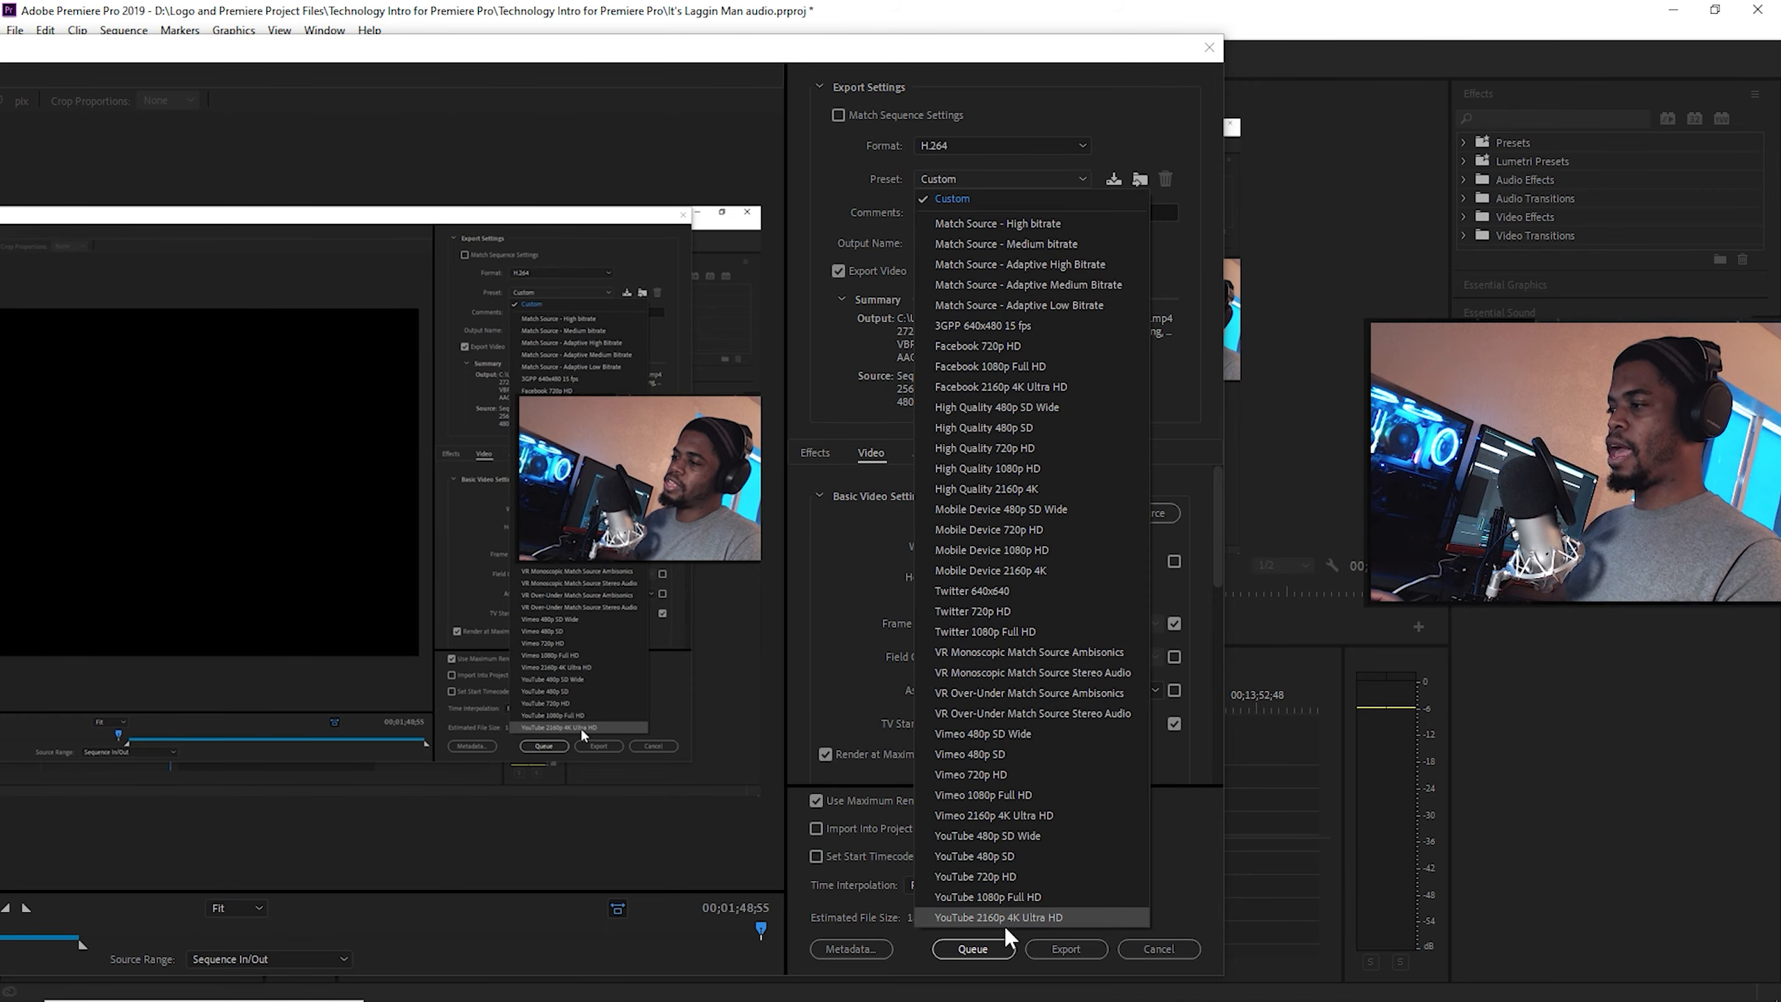
click(1022, 923)
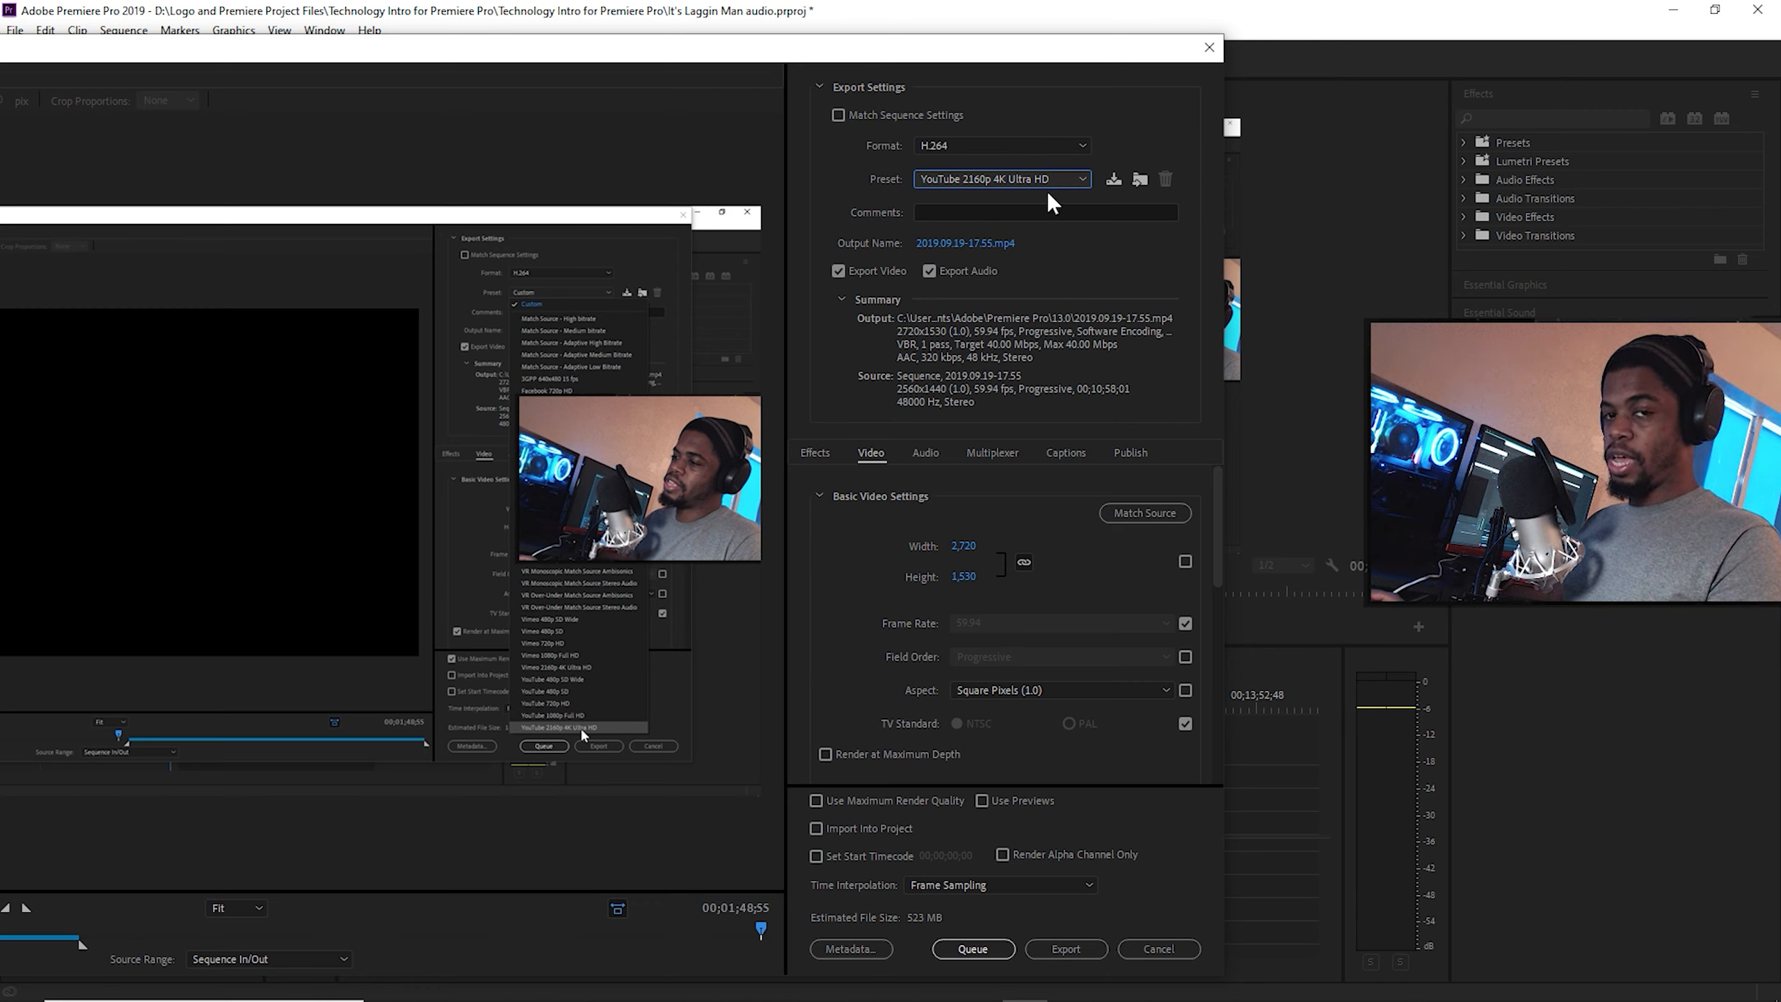
Set the bitrate encoding to VBR, 2 pass, with target and maximum bitrates of 144 Mbps.
scroll(1037, 548, down, 6)
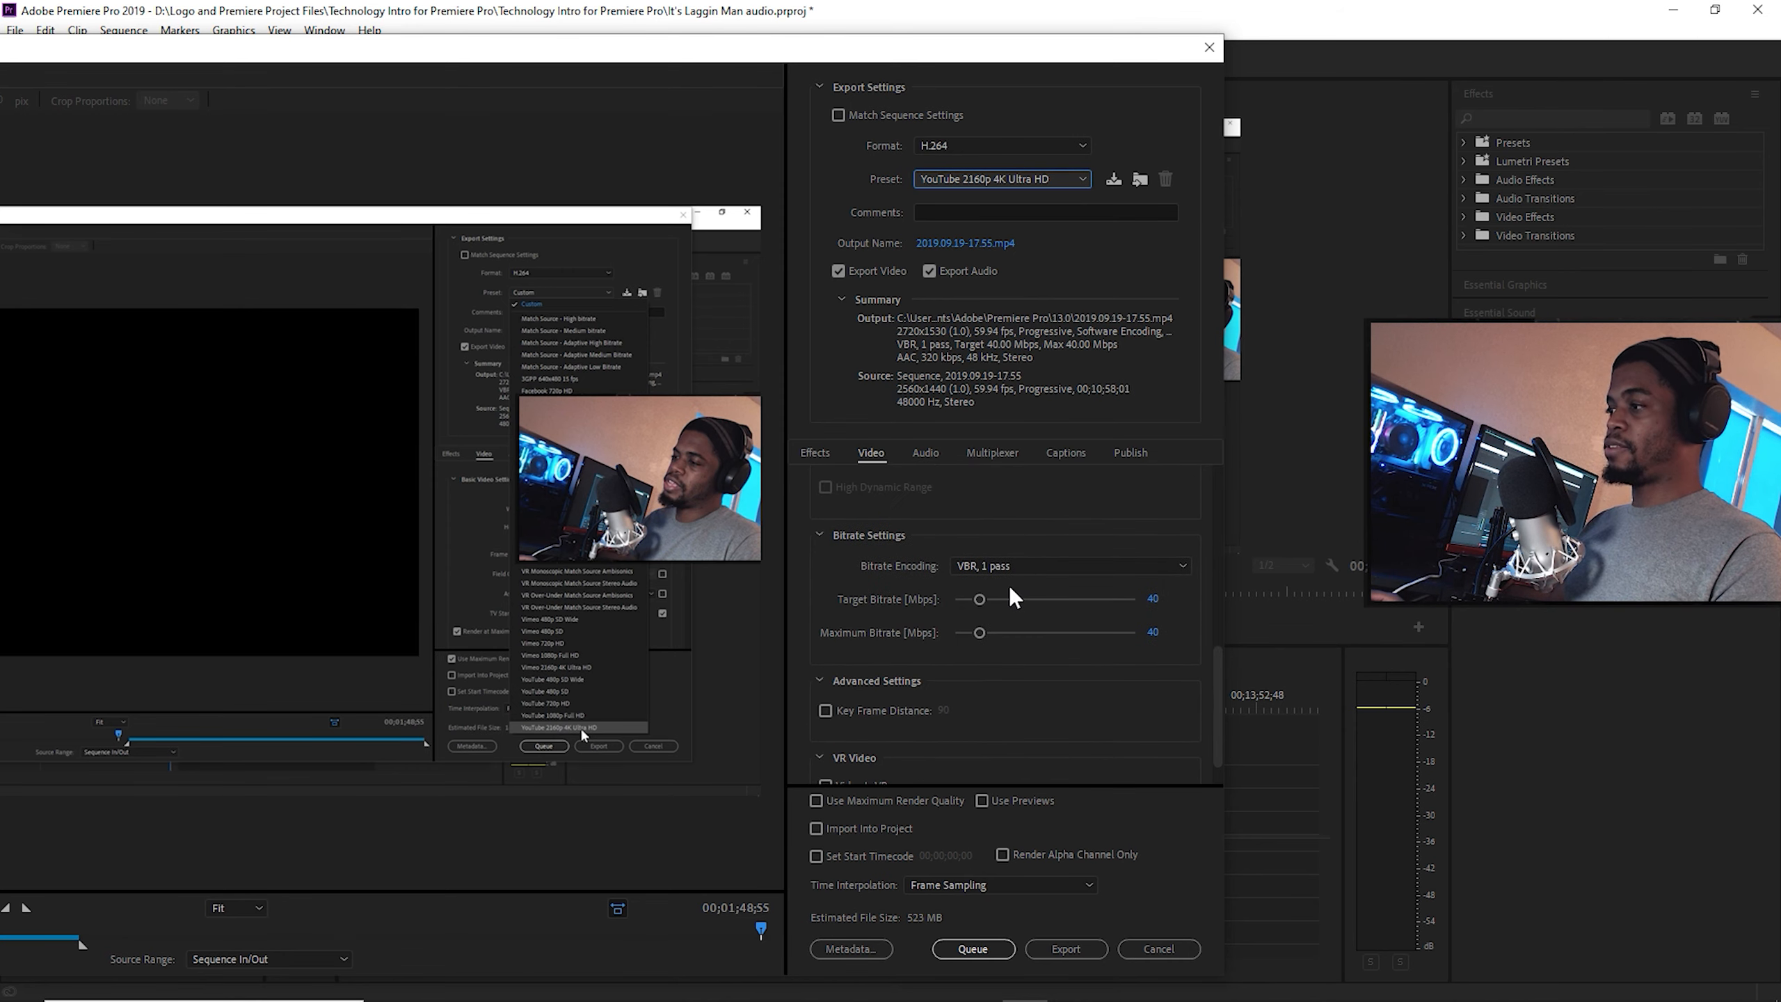
click(1064, 569)
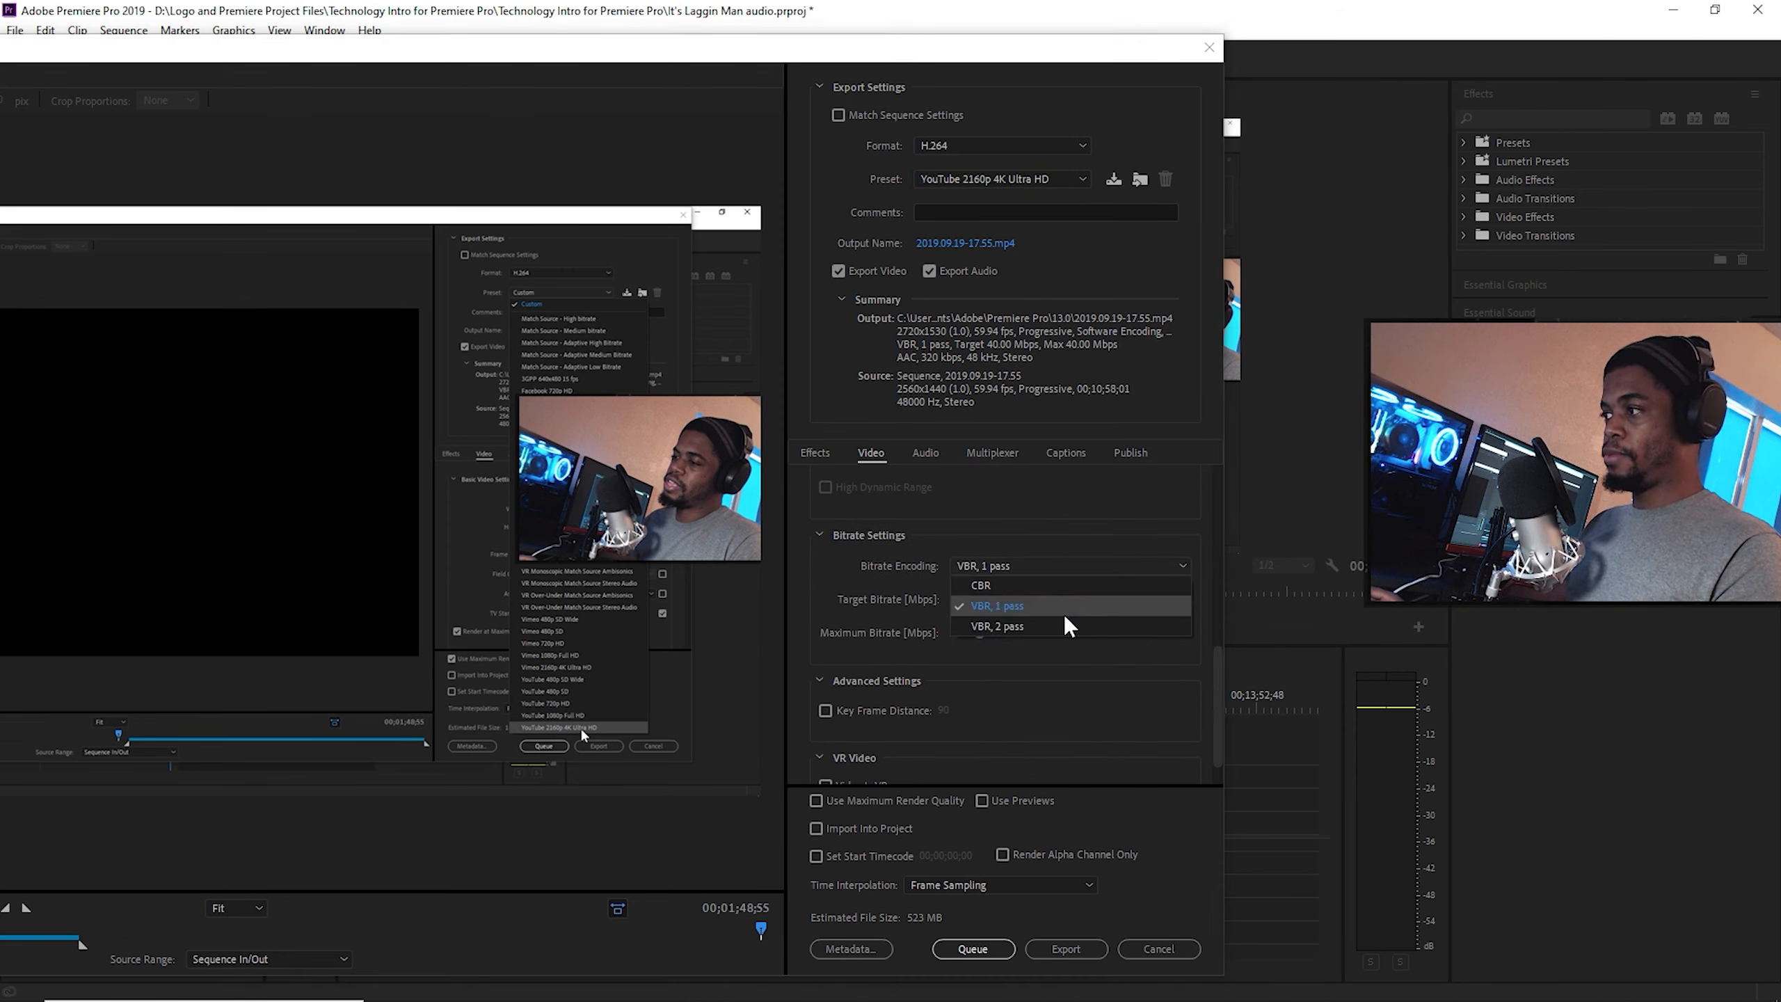
click(1031, 627)
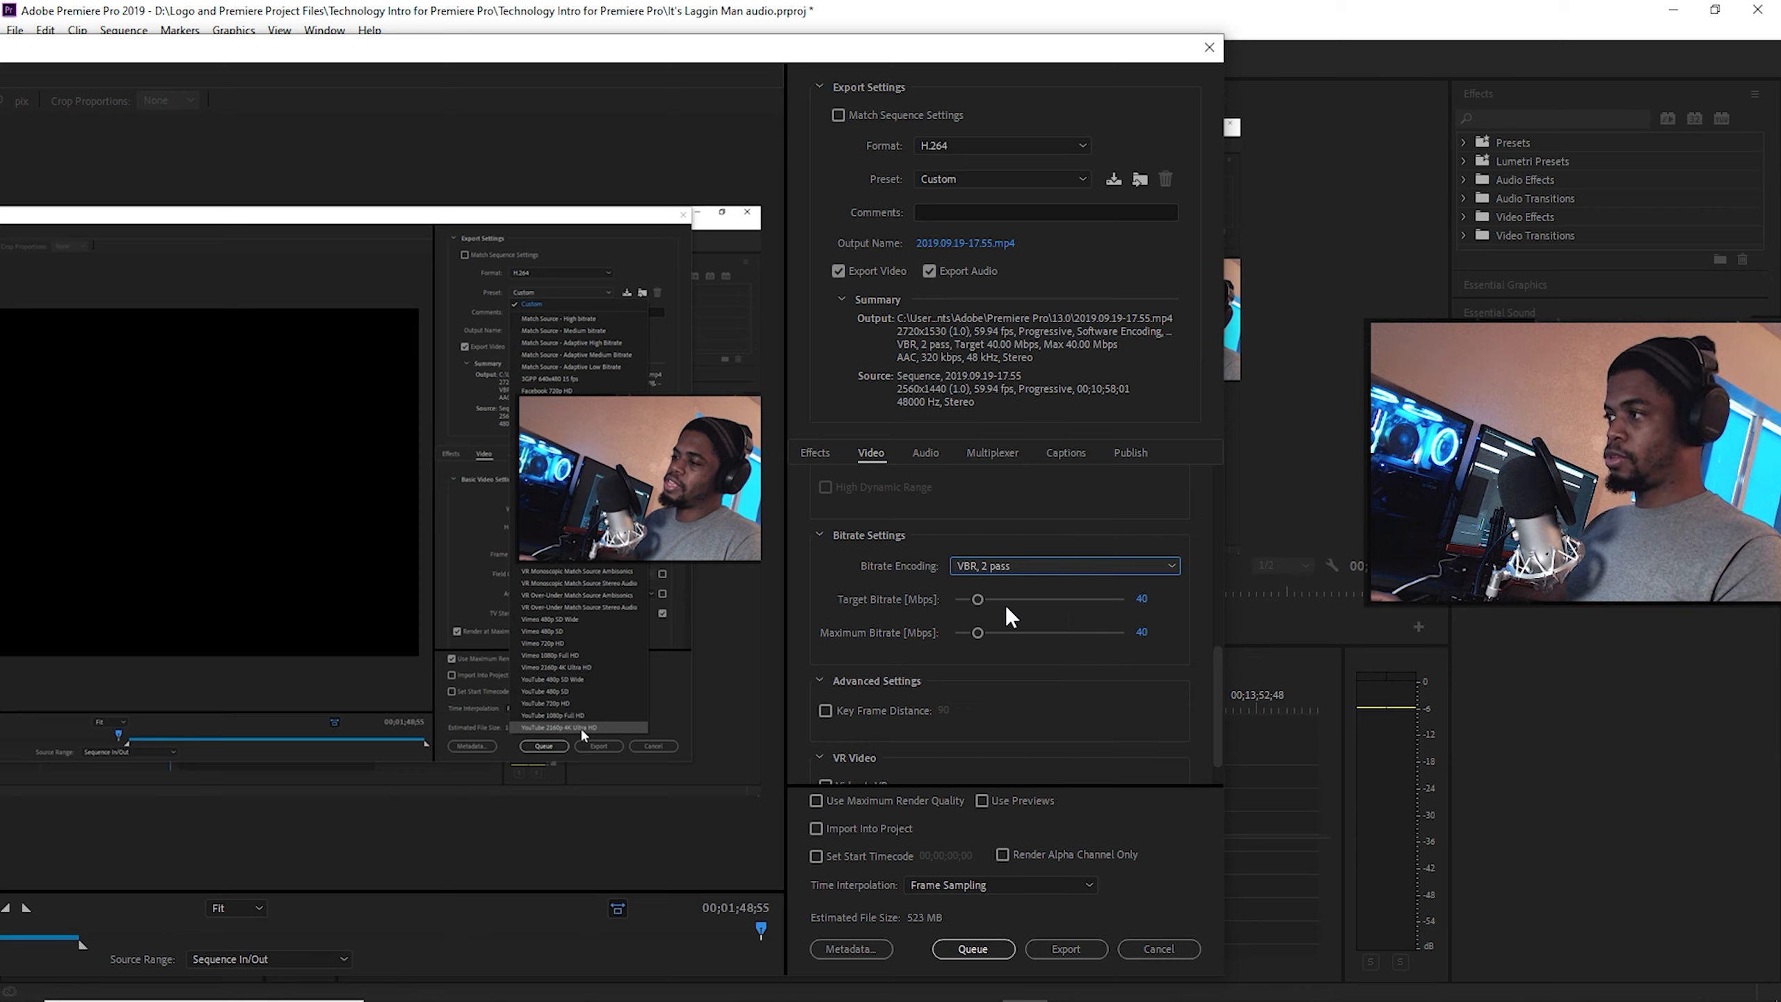
click(1142, 599)
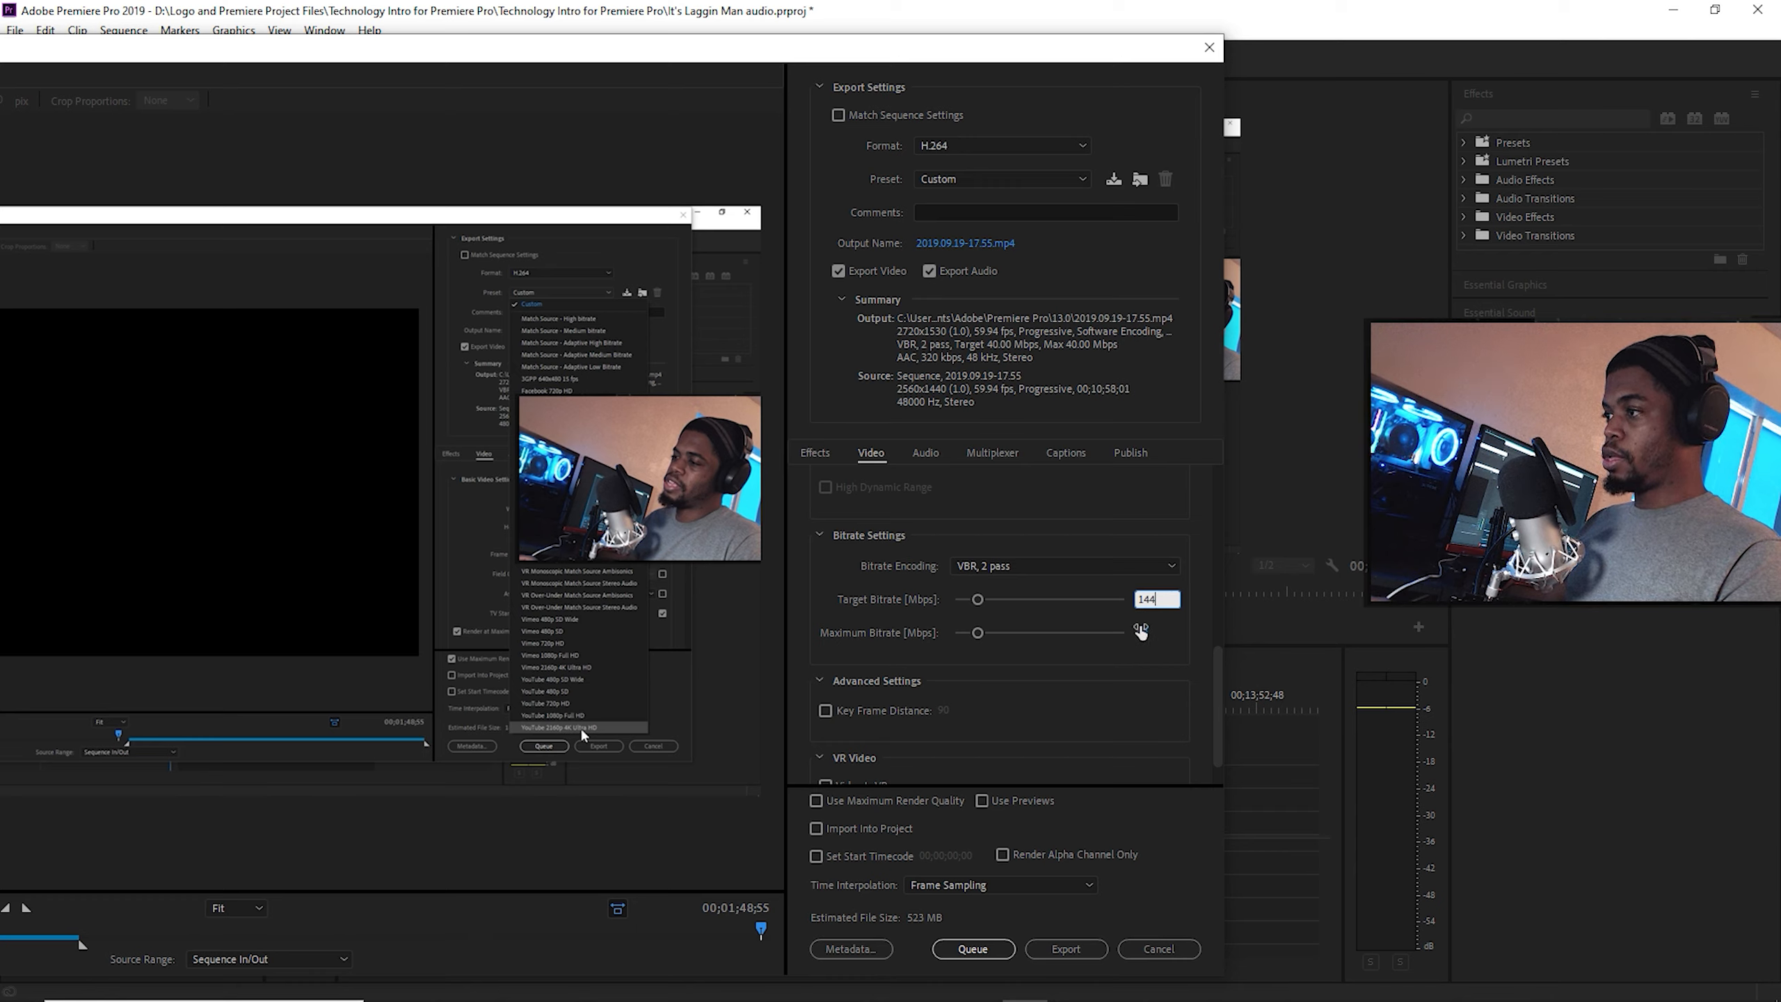
click(1141, 632)
click(1103, 659)
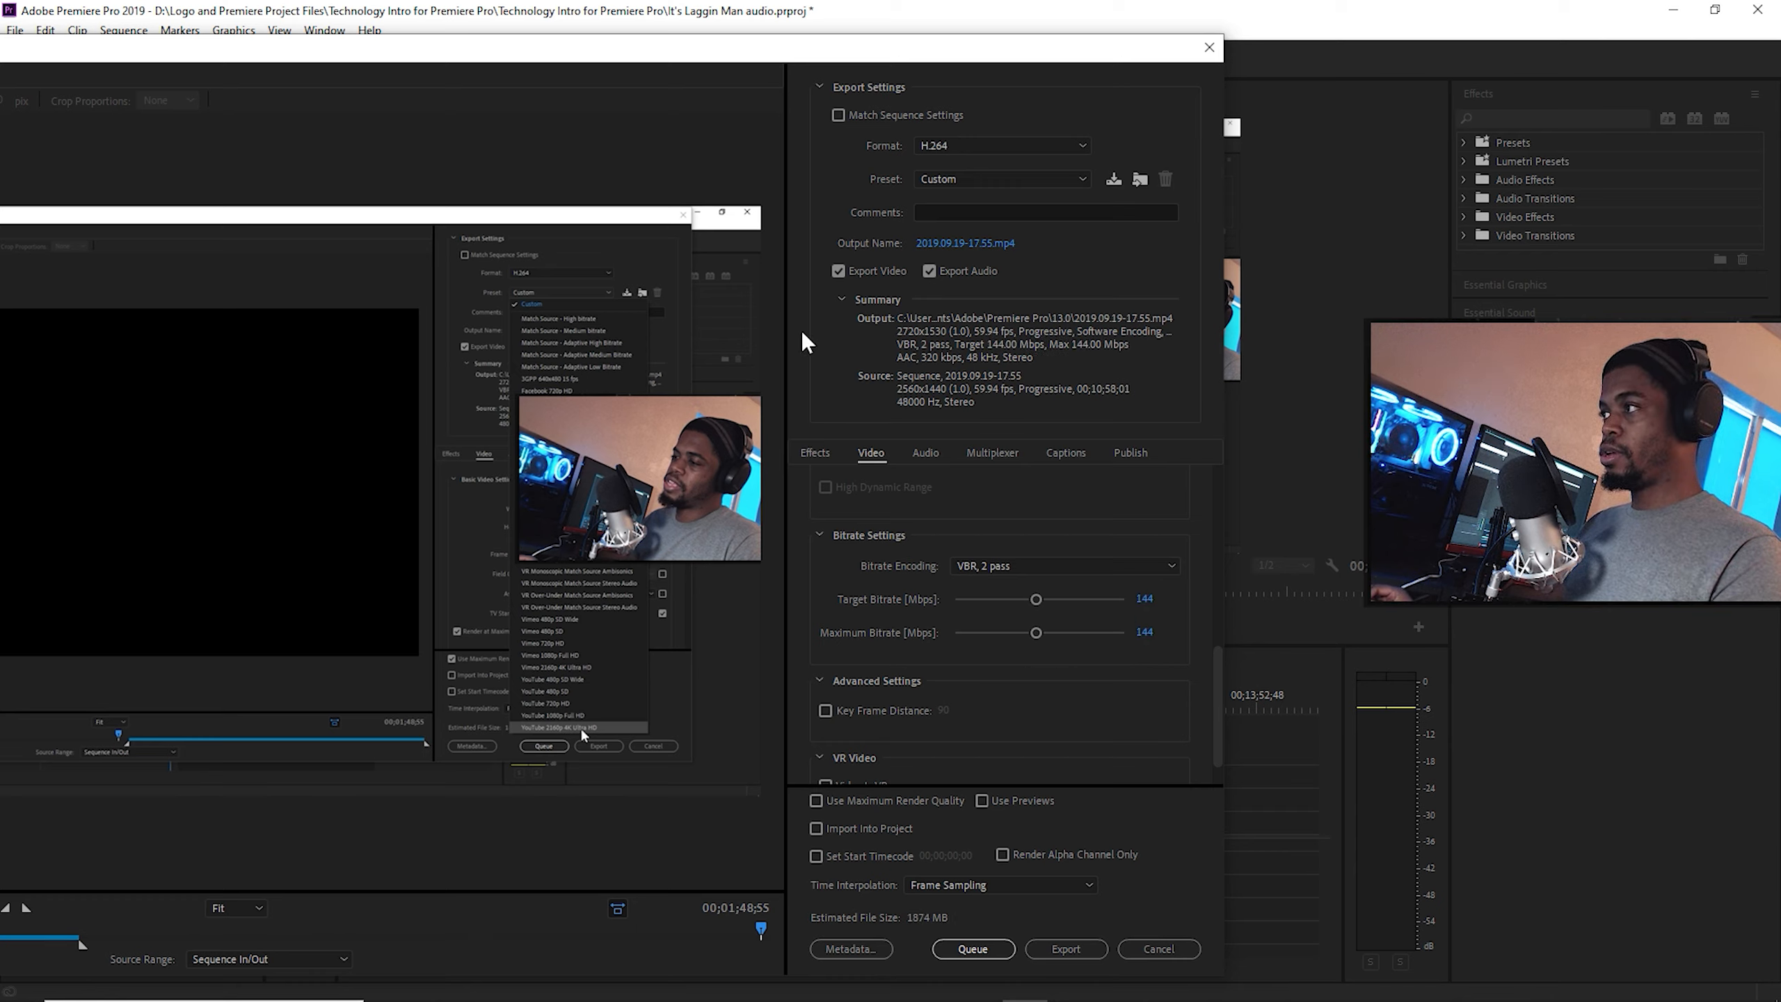
Enable Render at Maximum Depth and Use Maximum Render Quality, review the bitrate settings, and close the export dialog without exporting.
scroll(870, 730, down, 1)
scroll(897, 749, up, 7)
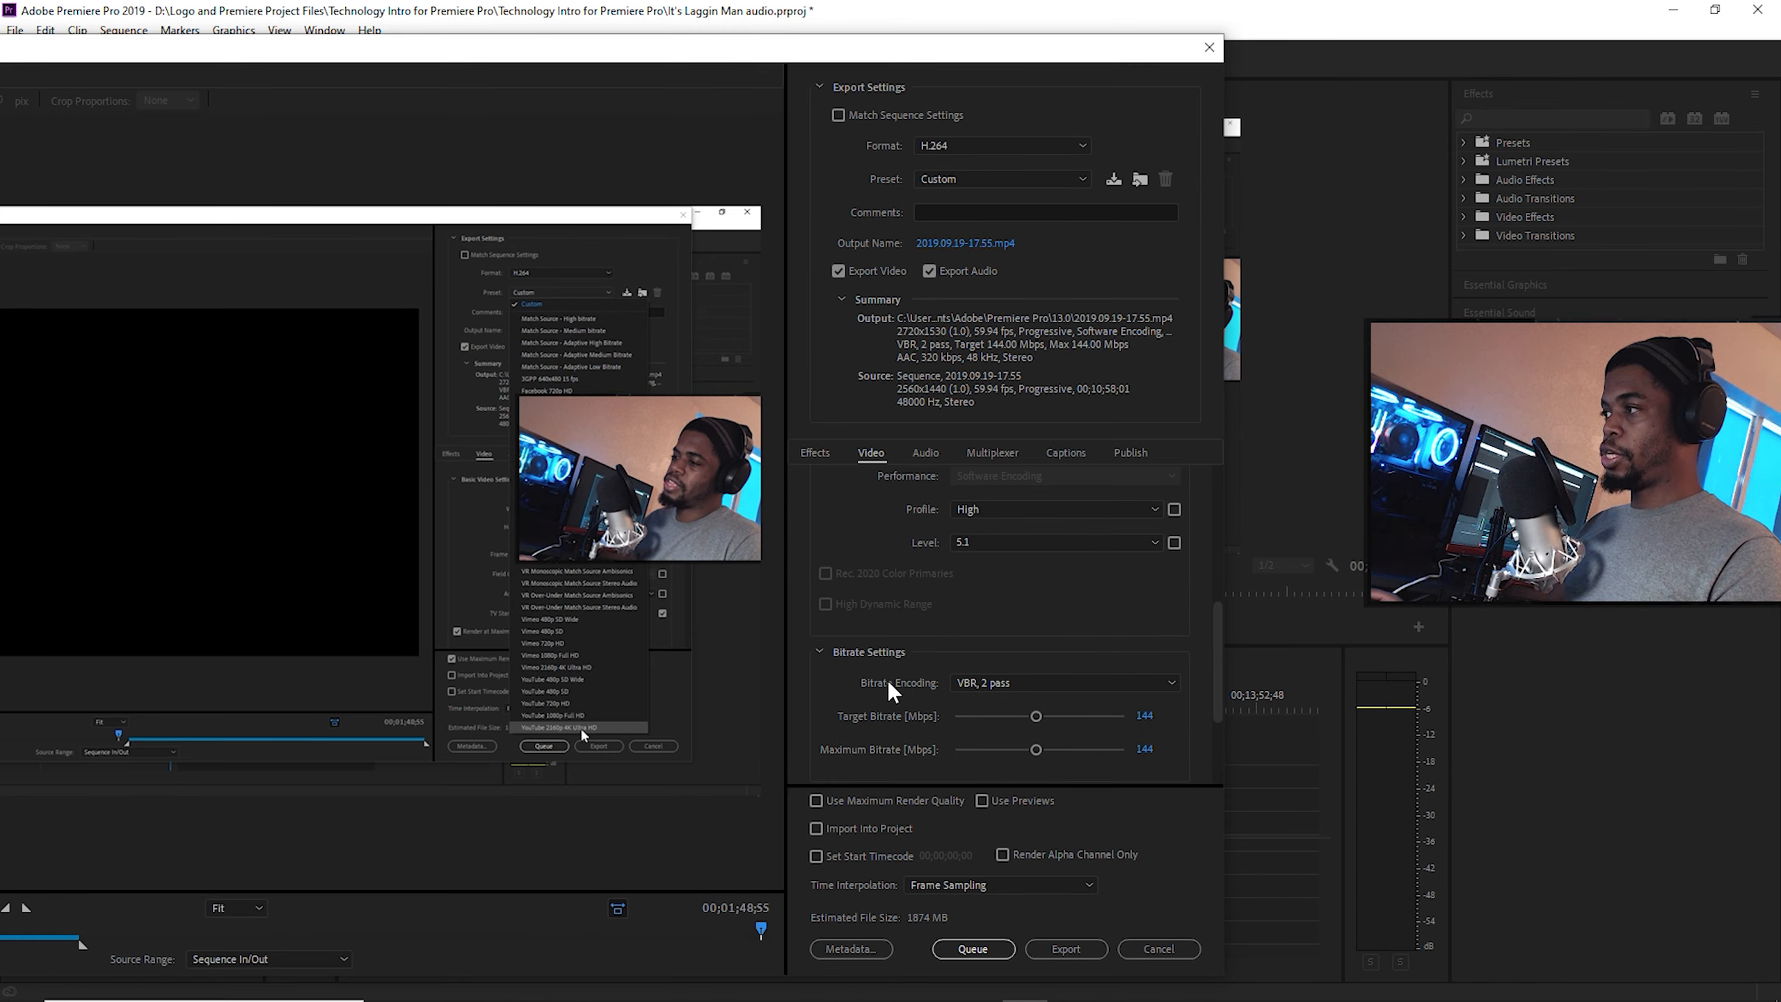
click(826, 743)
scroll(825, 749, down, 6)
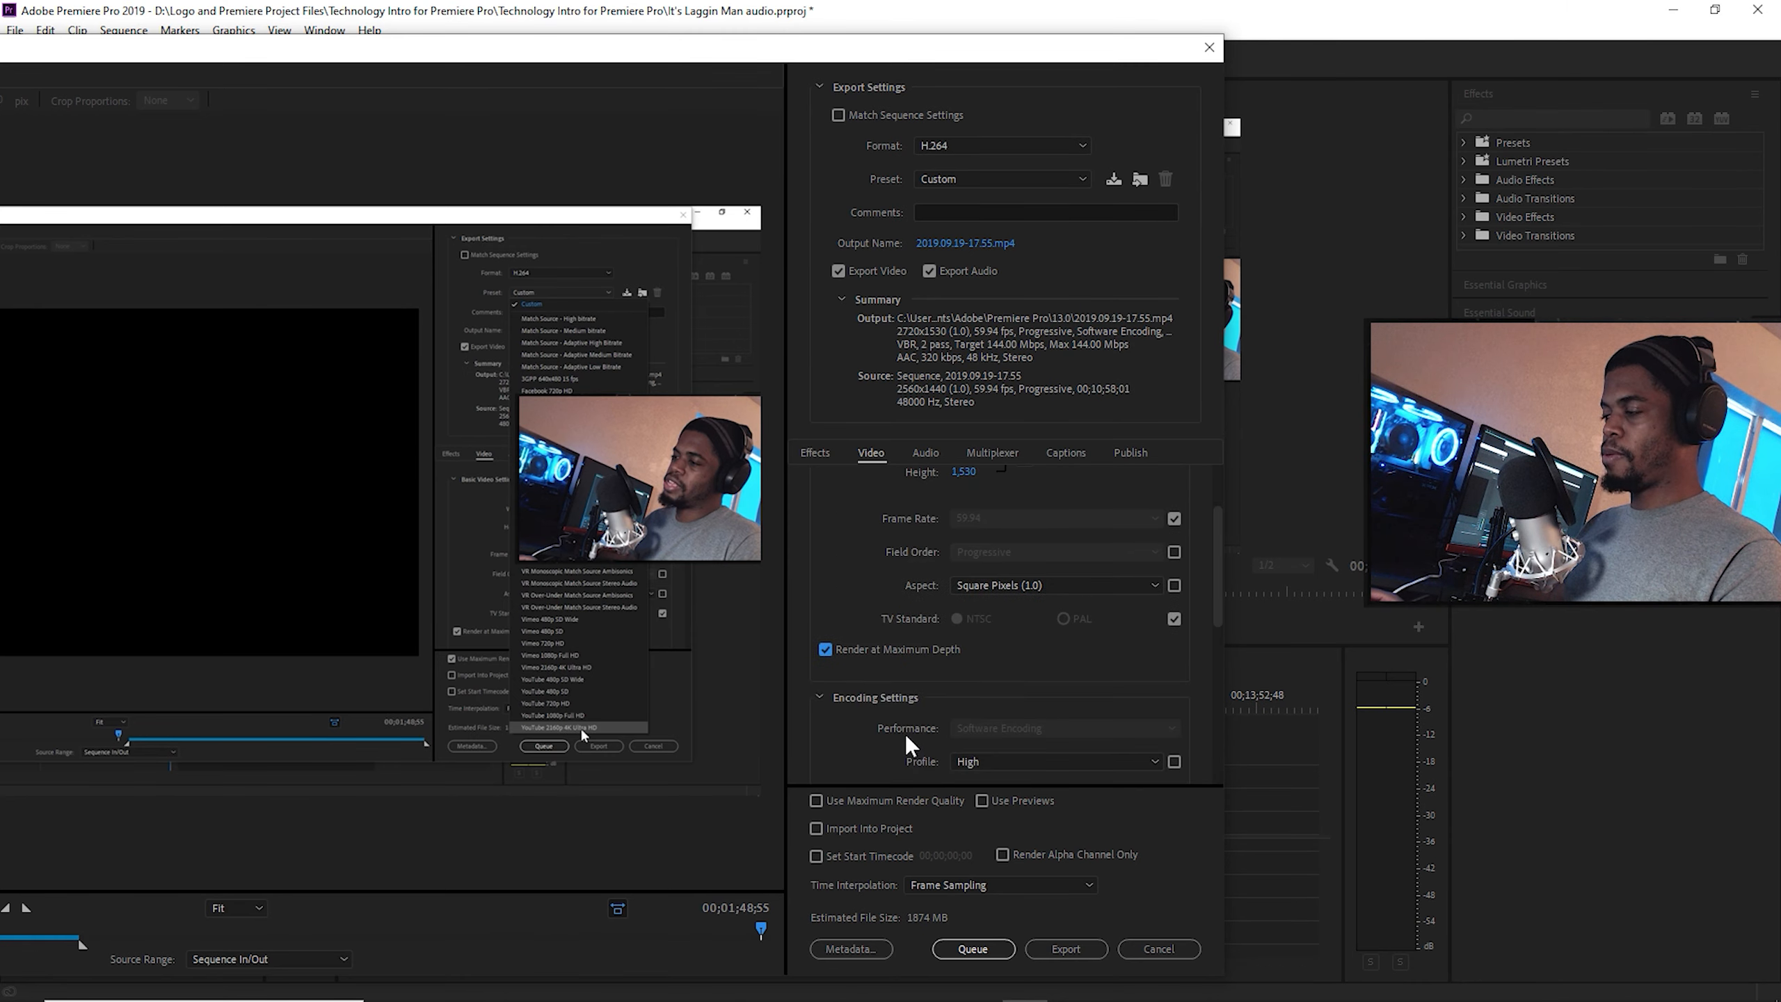
click(815, 803)
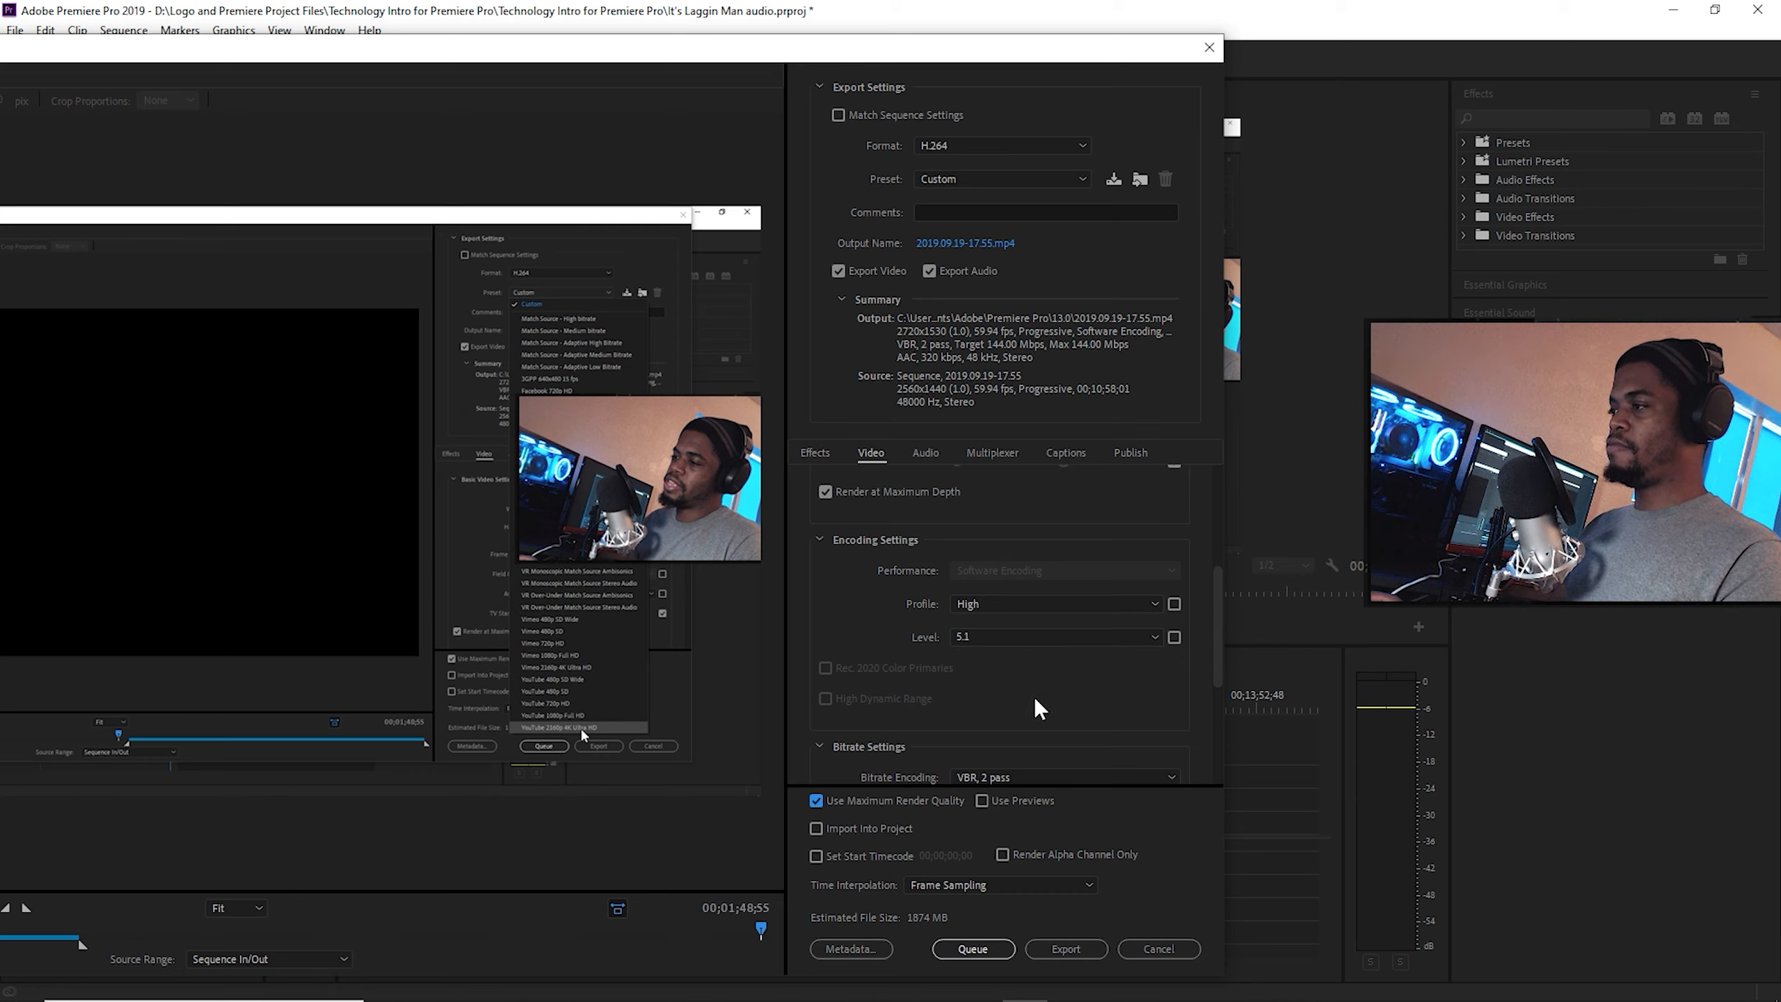
scroll(1038, 712, down, 3)
scroll(1056, 627, down, 2)
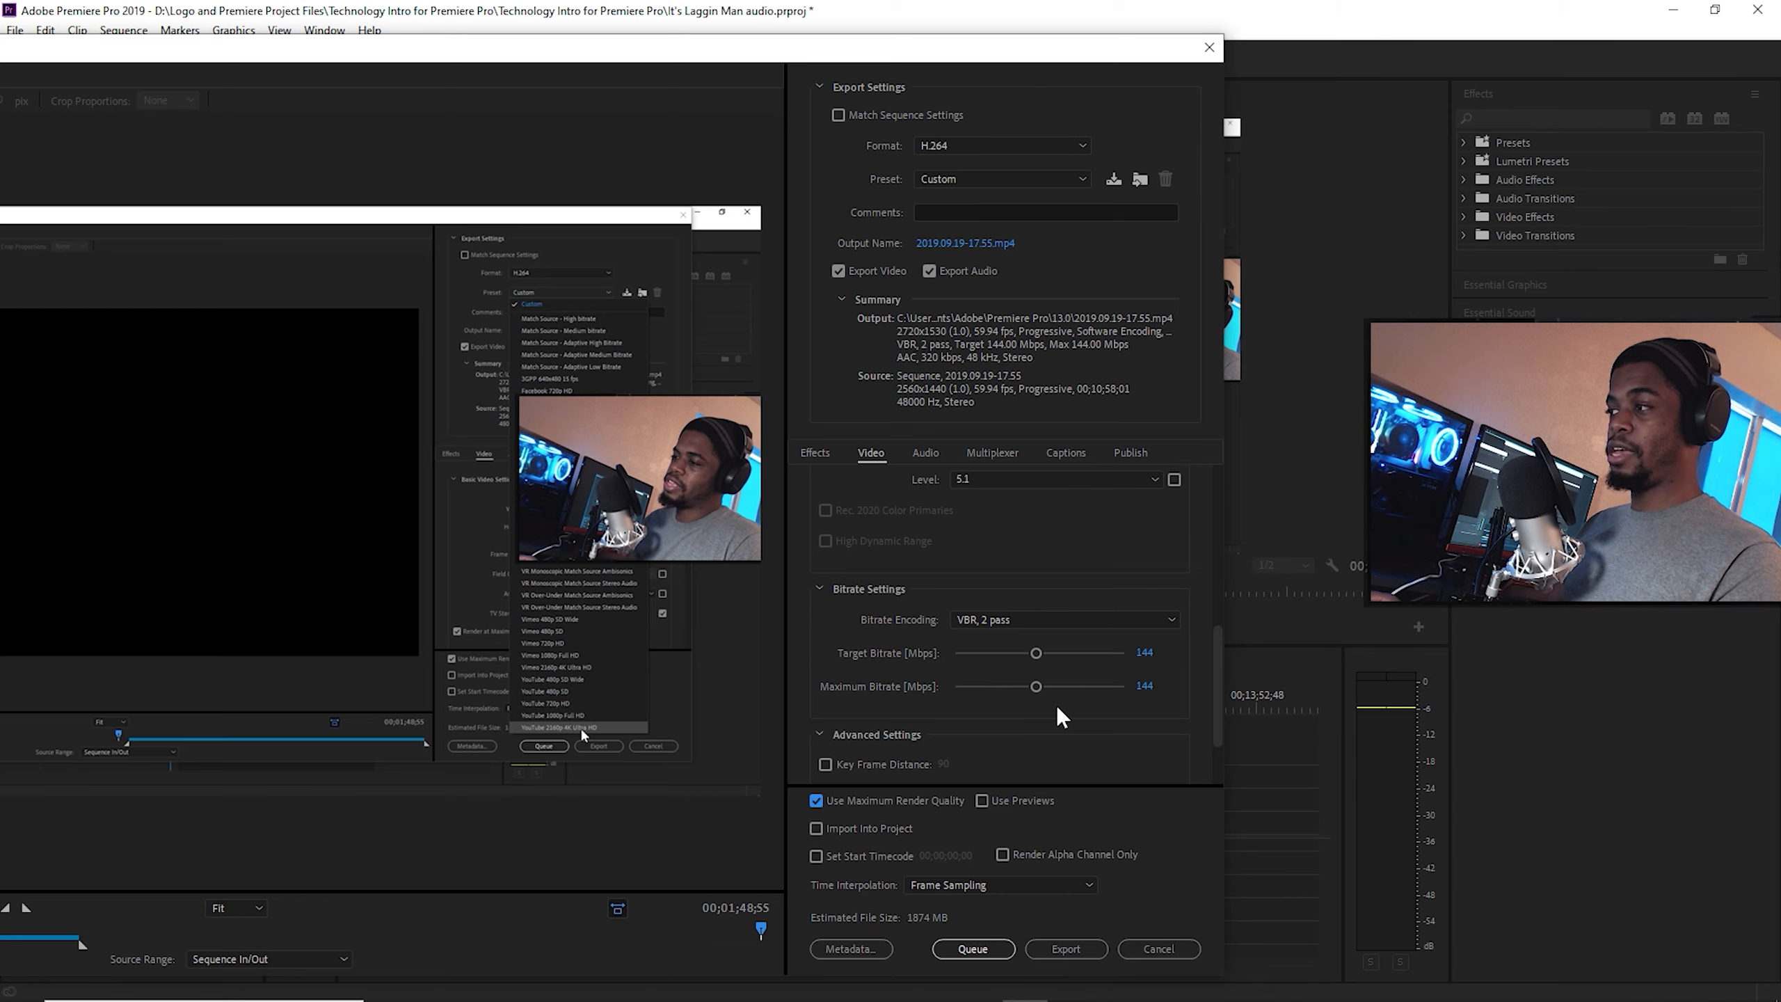
key(Escape)
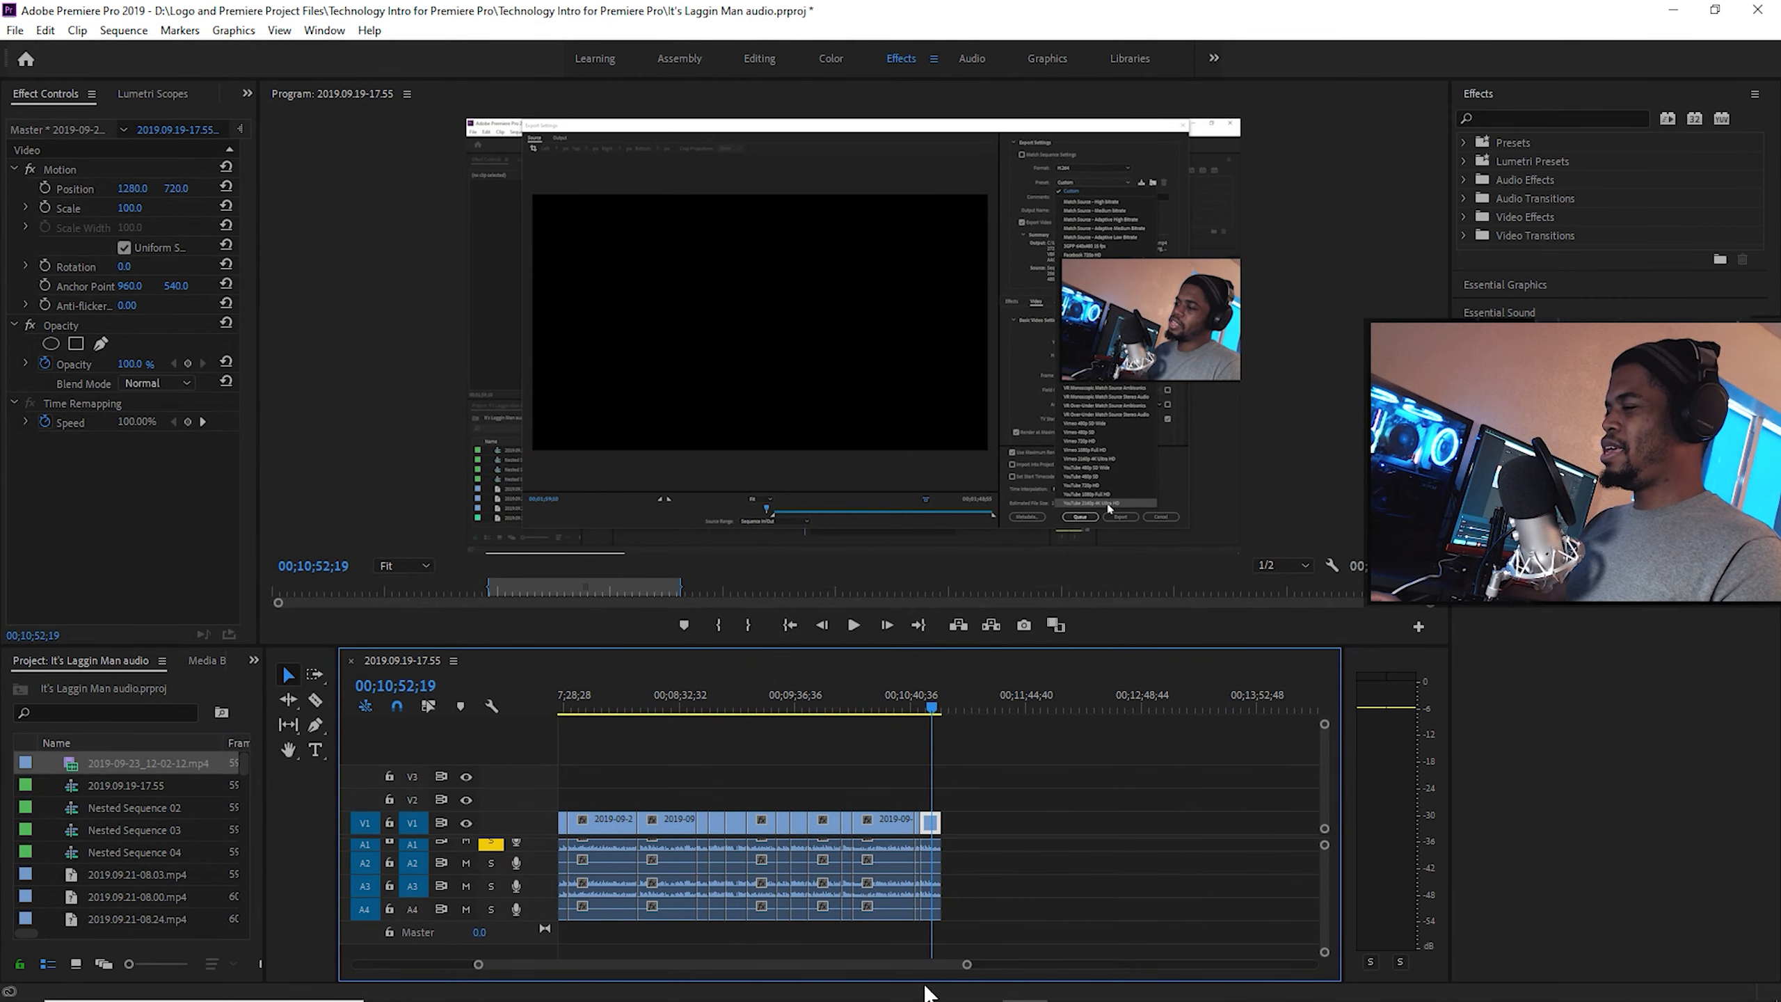
scroll(954, 966, up, 5)
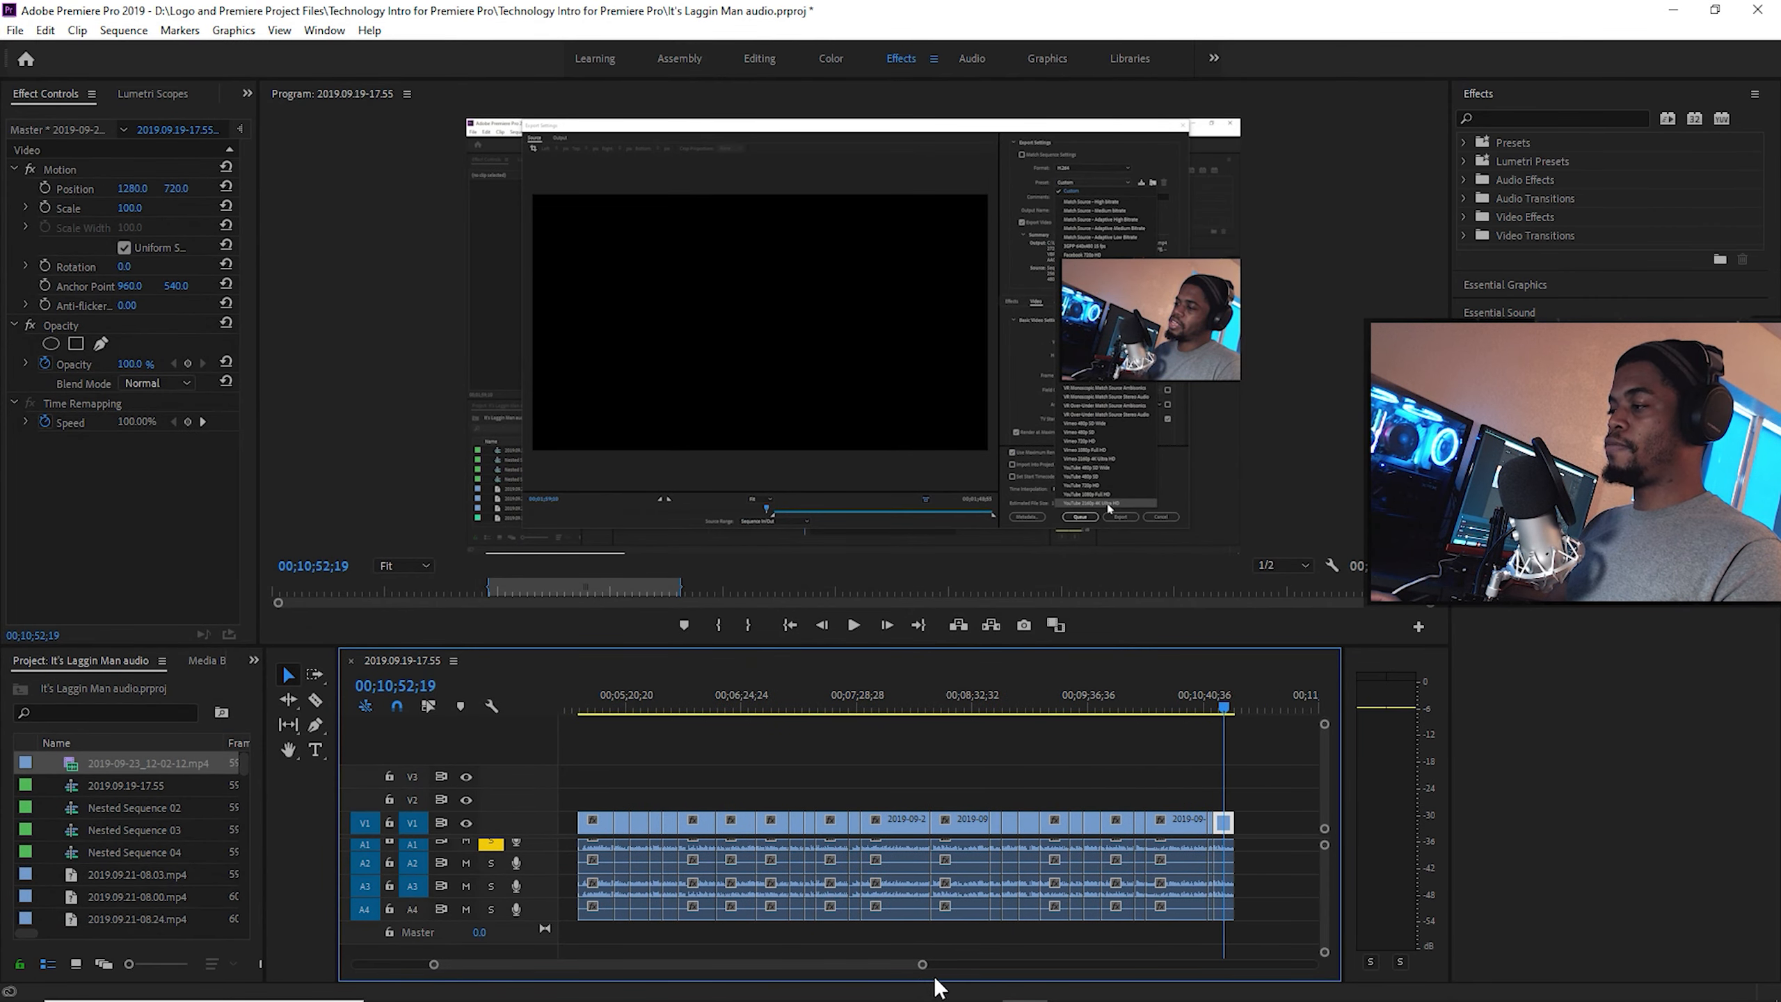
drag(921, 965, 965, 966)
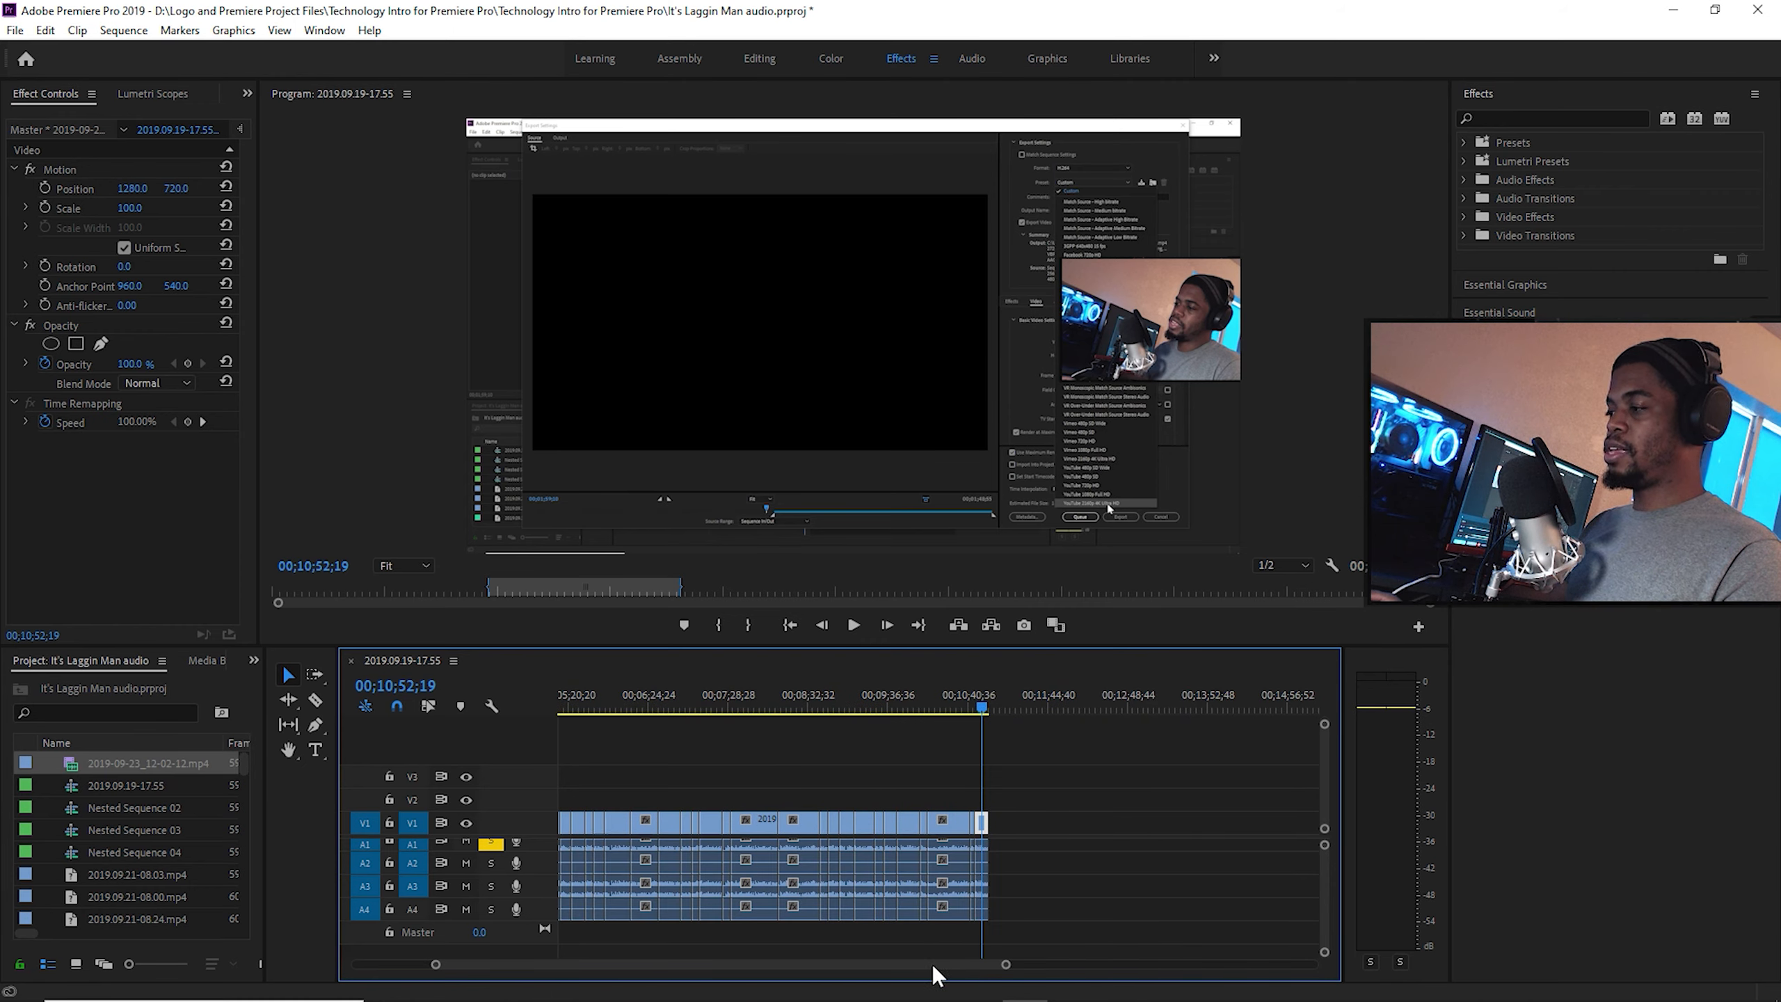
scroll(932, 963, up, 4)
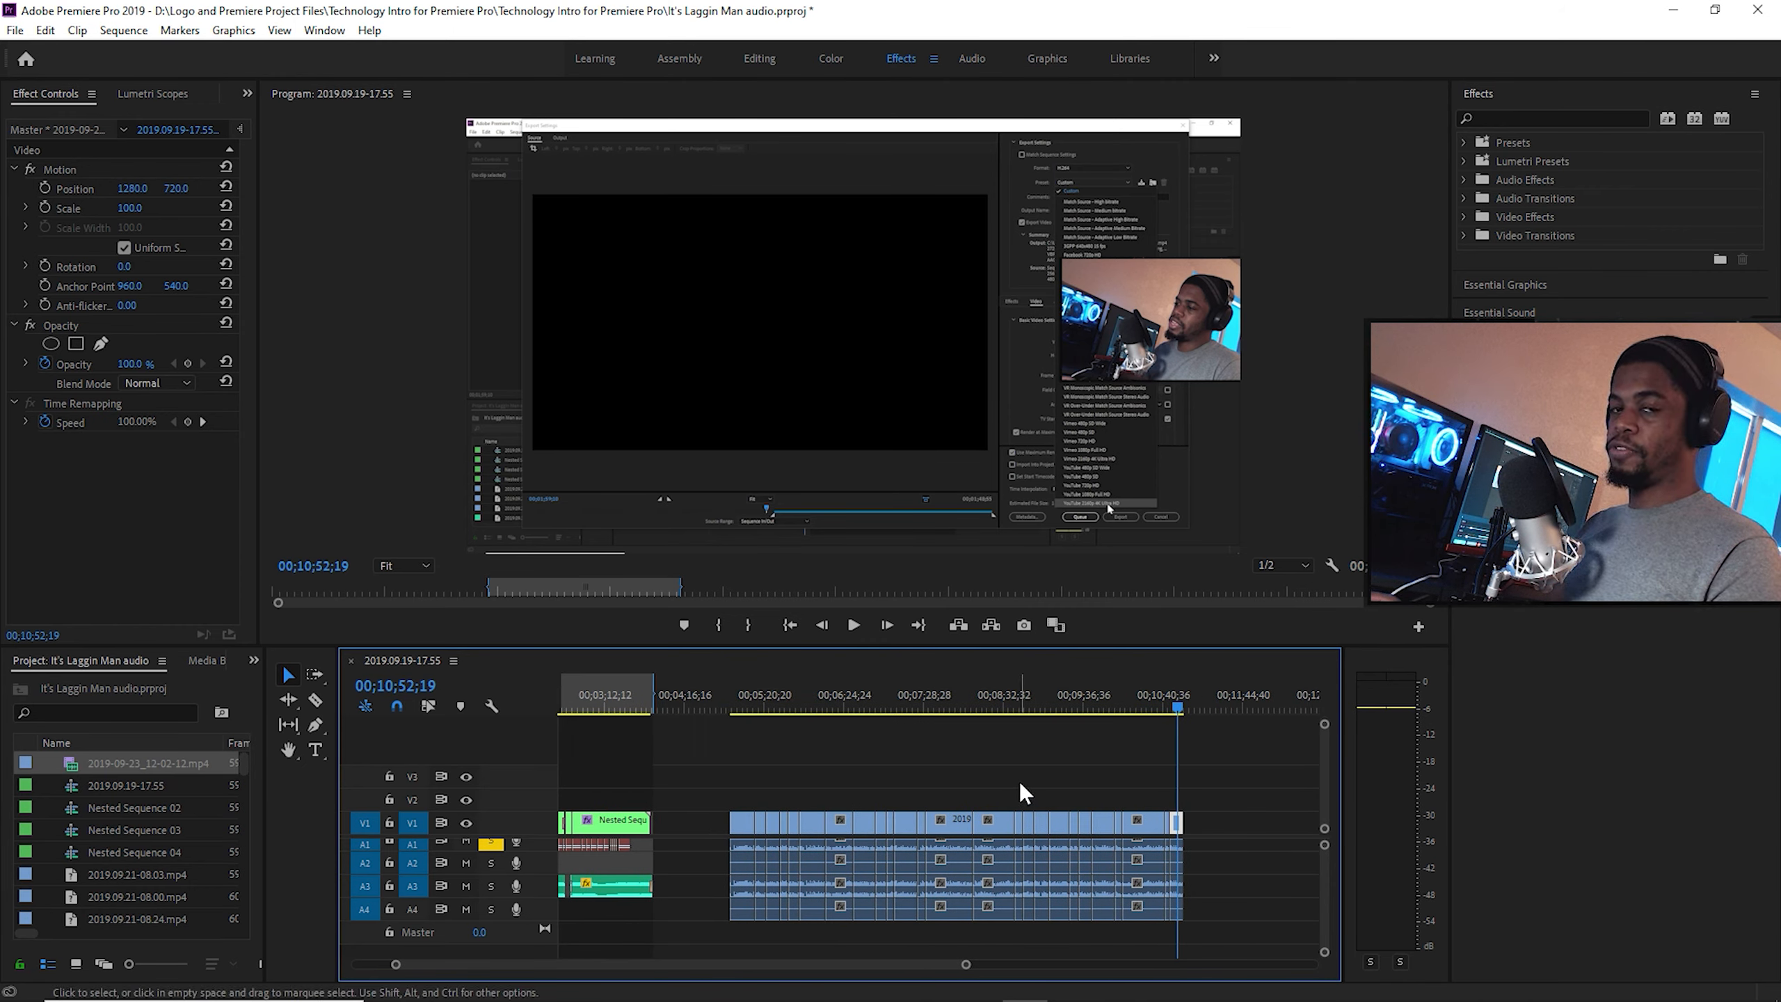